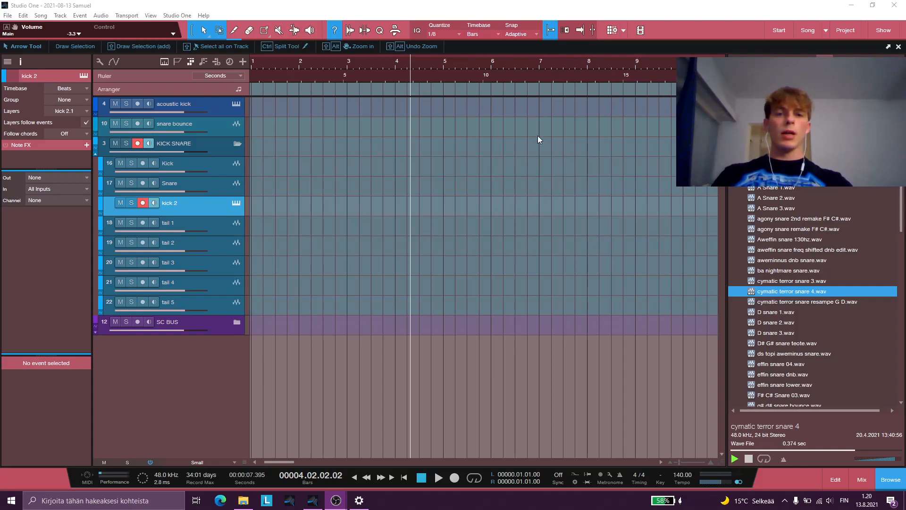
Load the Kick 2 x64 instrument onto the kick 2 track inside the KICK SNARE folder.
{"action": "left_click", "coordinate": [225, 167]}
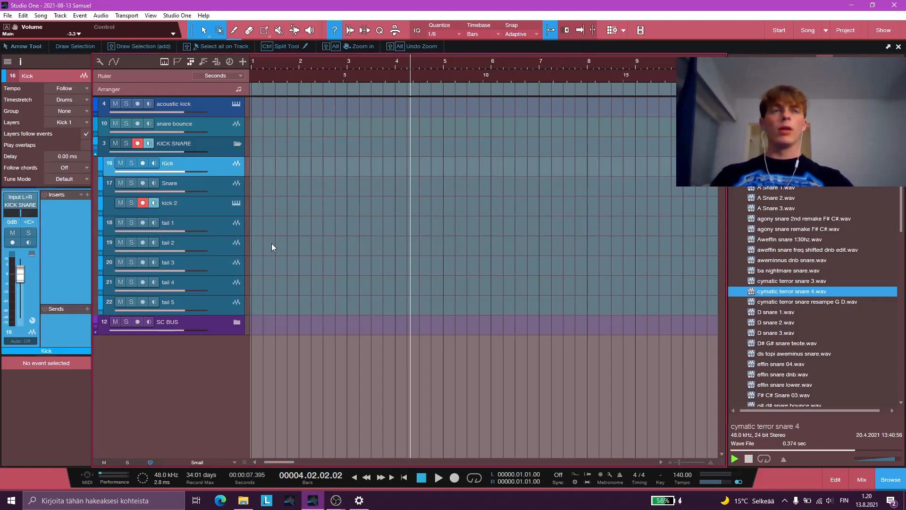
{"action": "left_click", "coordinate": [214, 208]}
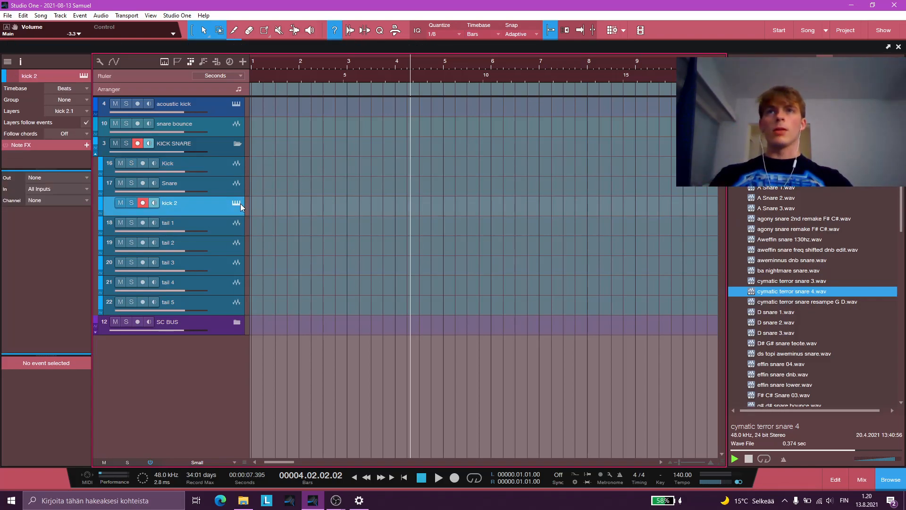
{"action": "left_click", "coordinate": [796, 54]}
{"action": "left_click_drag", "start_coordinate": [779, 251], "coordinate": [222, 210]}
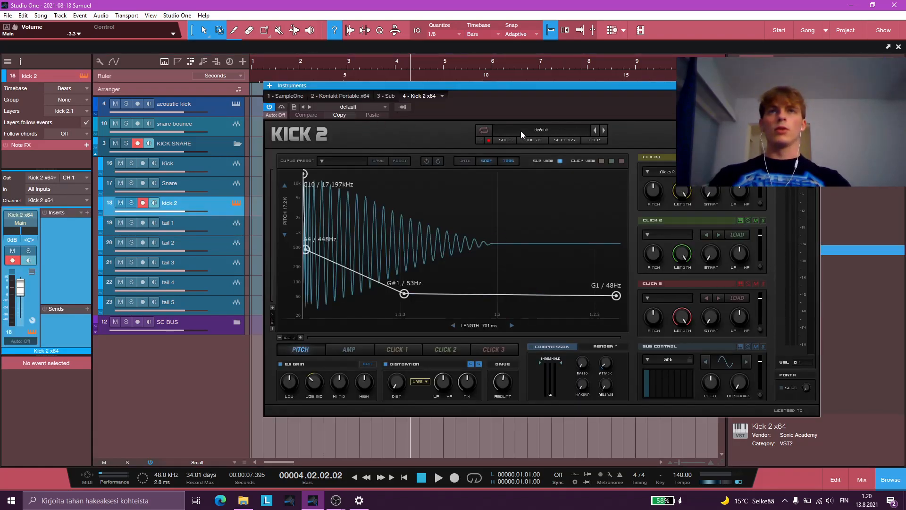
Load the default snare preset from the user presets in the Kick 2 instrument.
{"action": "left_click", "coordinate": [521, 132]}
{"action": "left_click", "coordinate": [497, 157]}
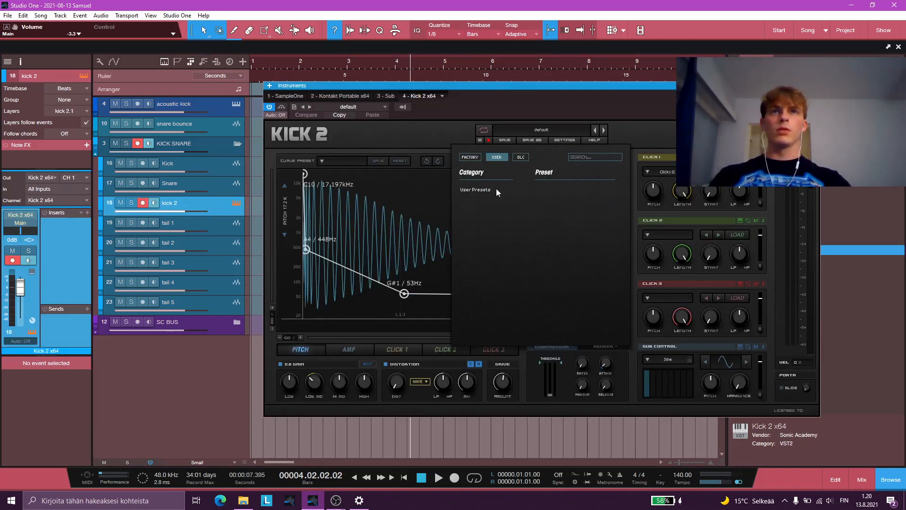
{"action": "left_click", "coordinate": [557, 210]}
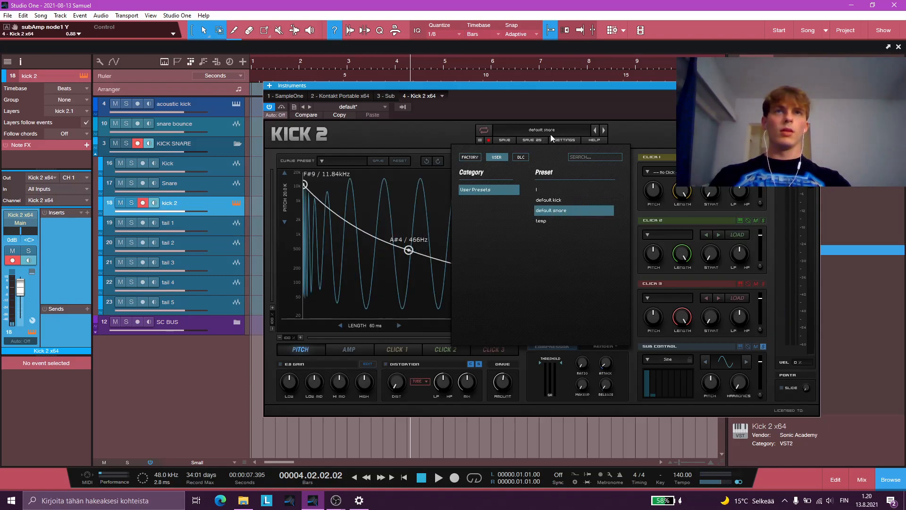
{"action": "left_click", "coordinate": [537, 130]}
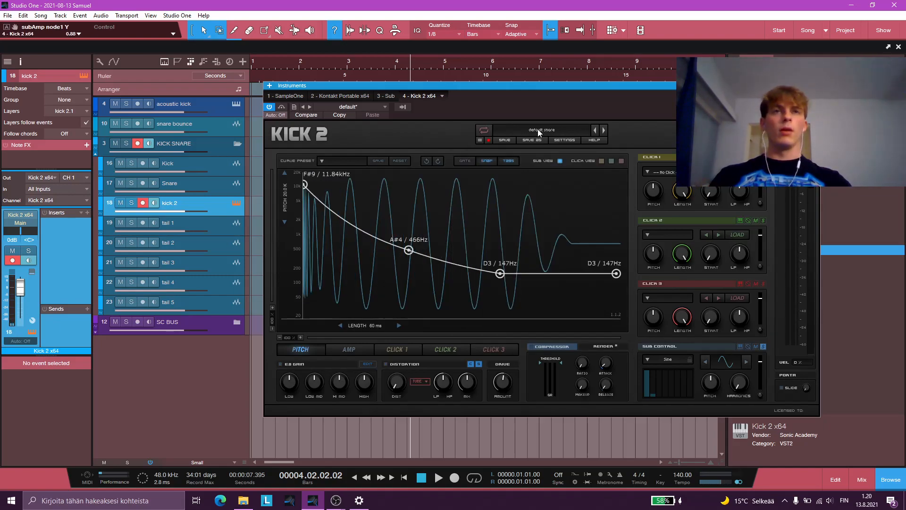
Turn on the Qwerty keyboard input, play test notes, and reposition the keyboard and instrument windows so the pitch envelope stays accessible.
{"action": "key", "text": "Caps_Lock"}
{"action": "key", "text": "comma"}
{"action": "key", "text": "y"}
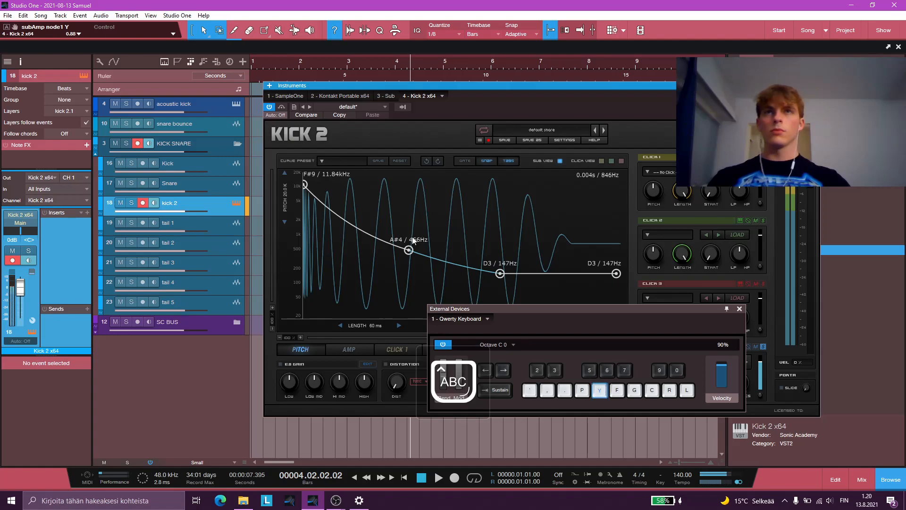
{"action": "left_click_drag", "start_coordinate": [556, 308], "coordinate": [575, 341]}
{"action": "left_click_drag", "start_coordinate": [524, 86], "coordinate": [475, 72]}
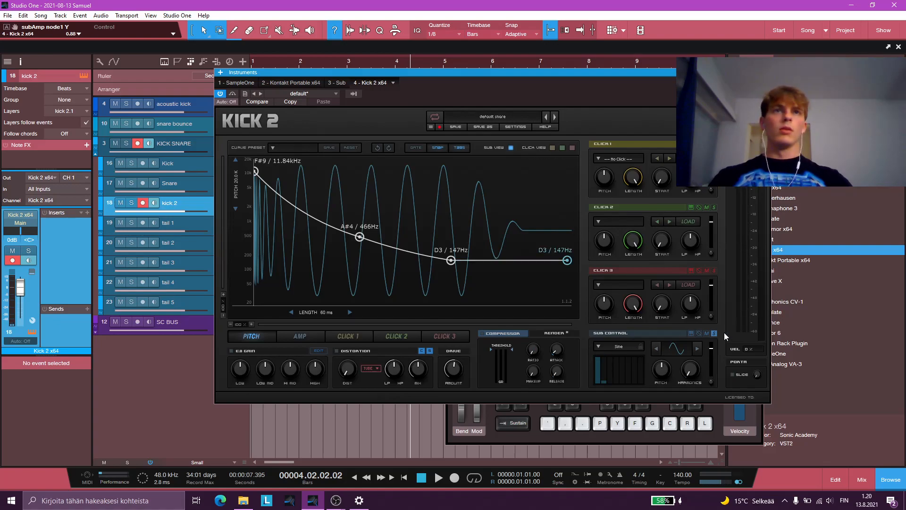
{"action": "left_click_drag", "start_coordinate": [499, 71], "coordinate": [478, 75]}
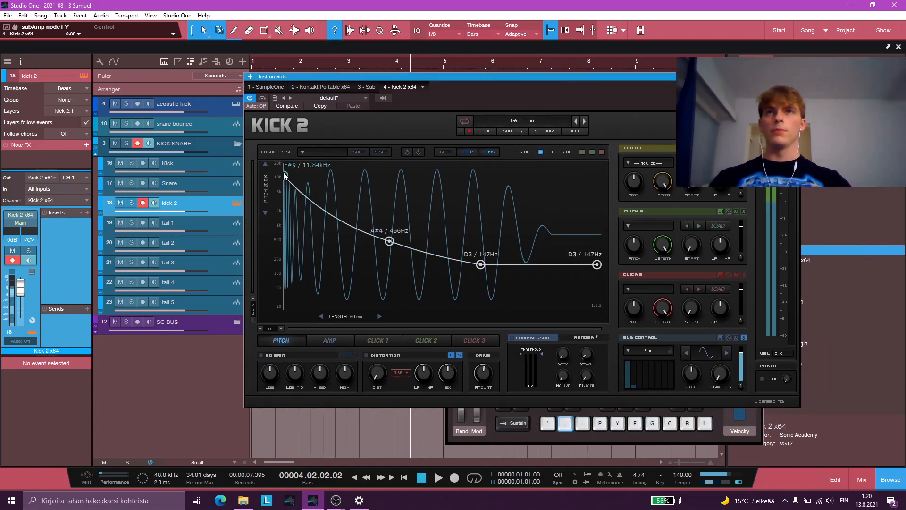
Lower the pitch envelope's start node to about 10.5 kHz (E9) and raise its last two nodes to F3 (175 Hz).
{"action": "left_click_drag", "start_coordinate": [285, 176], "coordinate": [285, 179]}
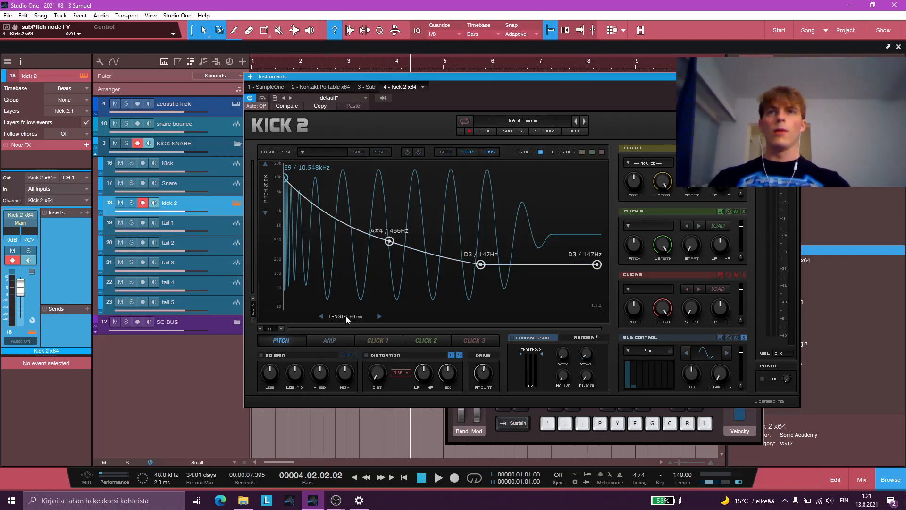
{"action": "left_click", "coordinate": [329, 341]}
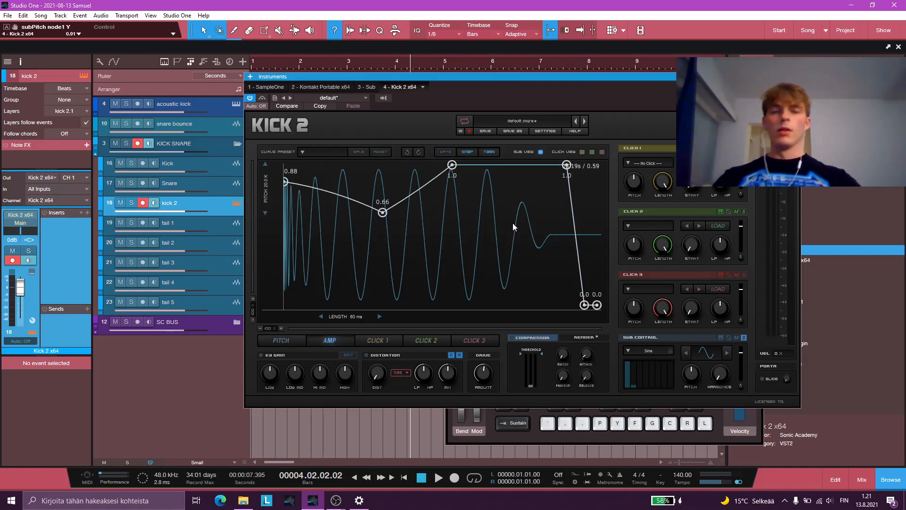
{"action": "left_click", "coordinate": [287, 341]}
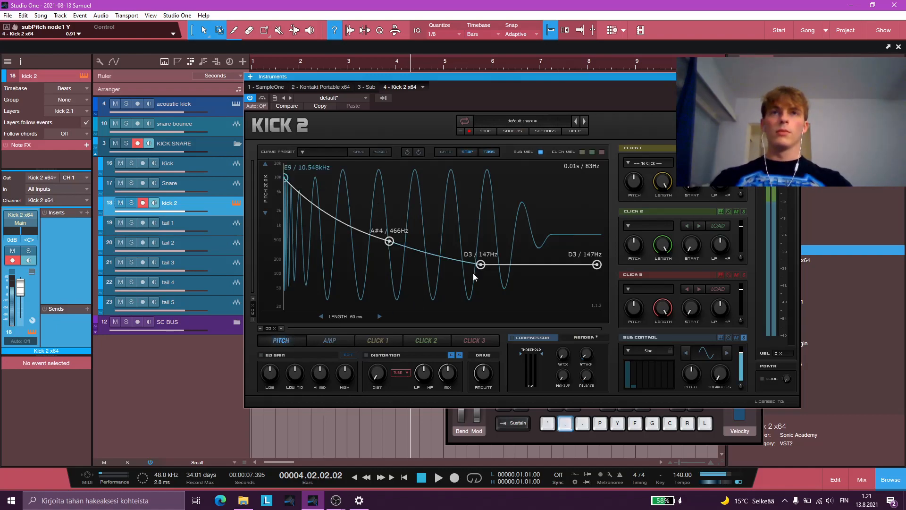
{"action": "left_click_drag", "start_coordinate": [481, 270], "coordinate": [466, 264]}
{"action": "left_click_drag", "start_coordinate": [596, 267], "coordinate": [594, 265]}
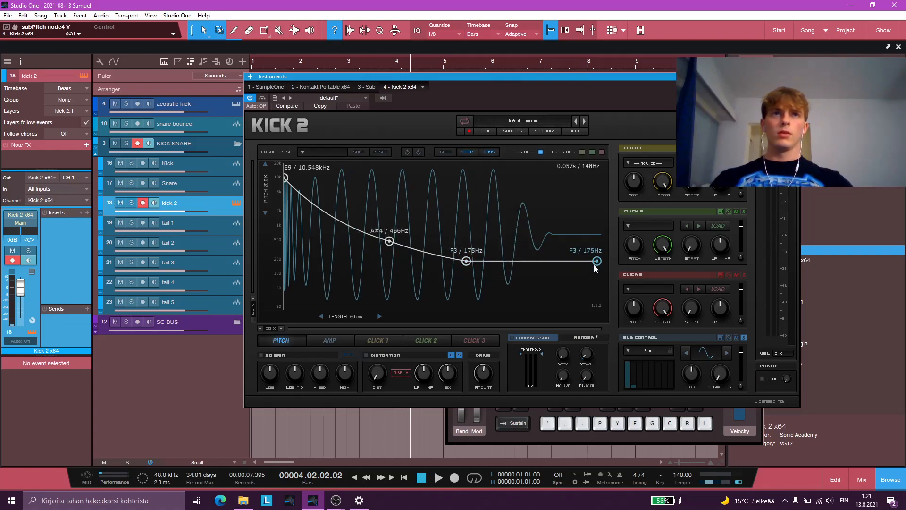
Try the pitch envelope's start node at about 19.9 kHz and its second node at about 587 Hz, 2.96 kHz and 4.98 kHz.
{"action": "left_click", "coordinate": [338, 343]}
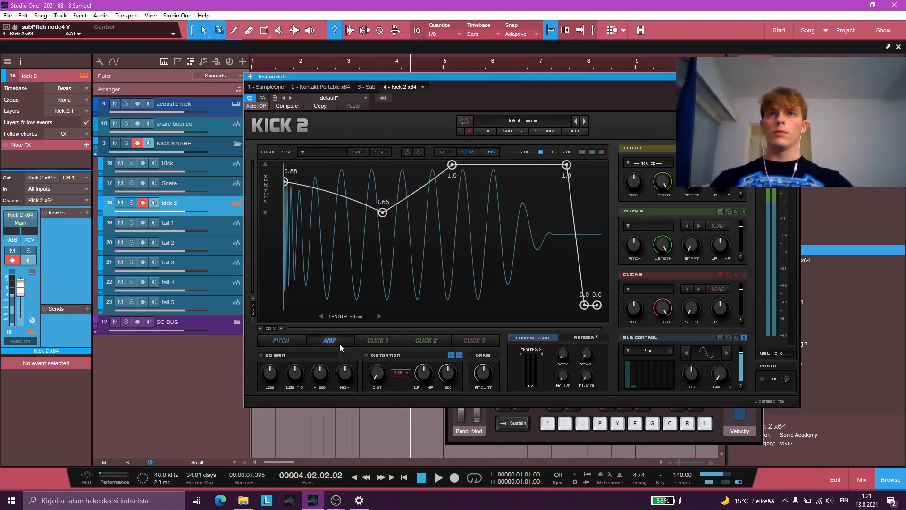
{"action": "left_click", "coordinate": [281, 340]}
{"action": "left_click_drag", "start_coordinate": [414, 248], "coordinate": [350, 237]}
{"action": "left_click_drag", "start_coordinate": [285, 178], "coordinate": [296, 151]}
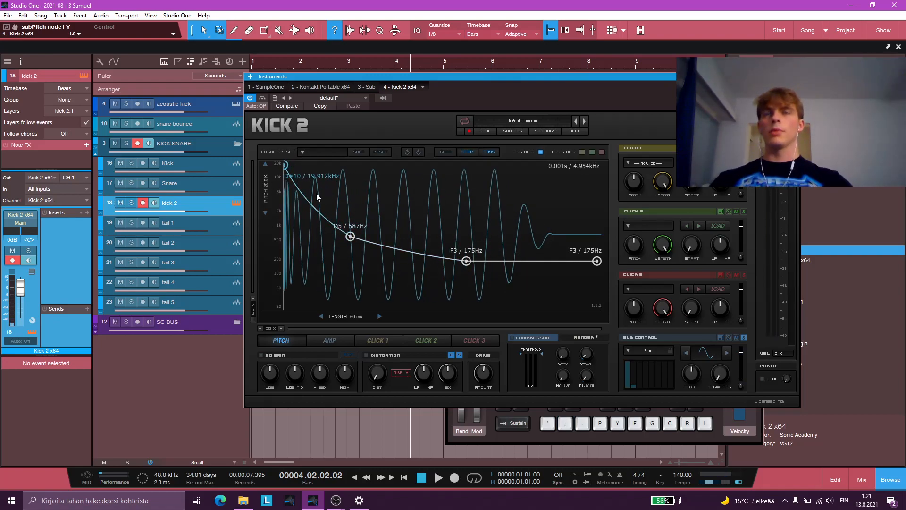
{"action": "left_click_drag", "start_coordinate": [350, 236], "coordinate": [359, 206]}
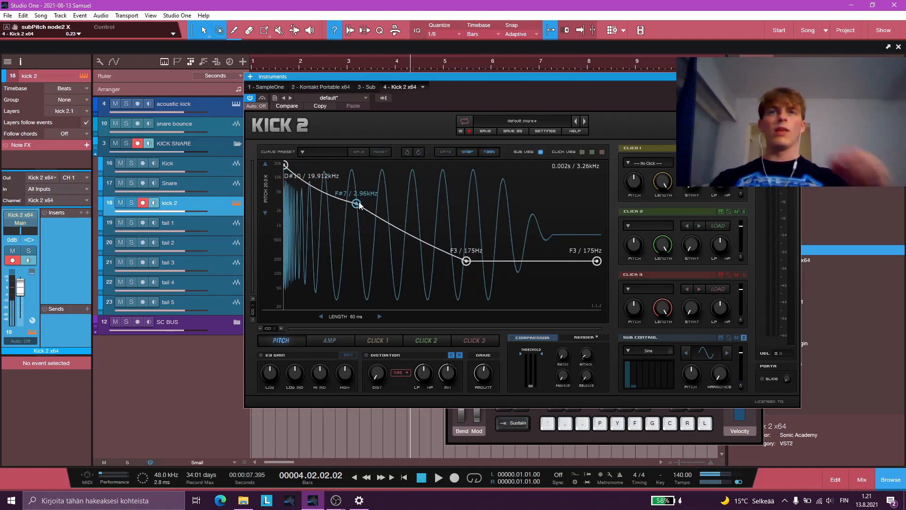
{"action": "left_click_drag", "start_coordinate": [357, 204], "coordinate": [383, 194]}
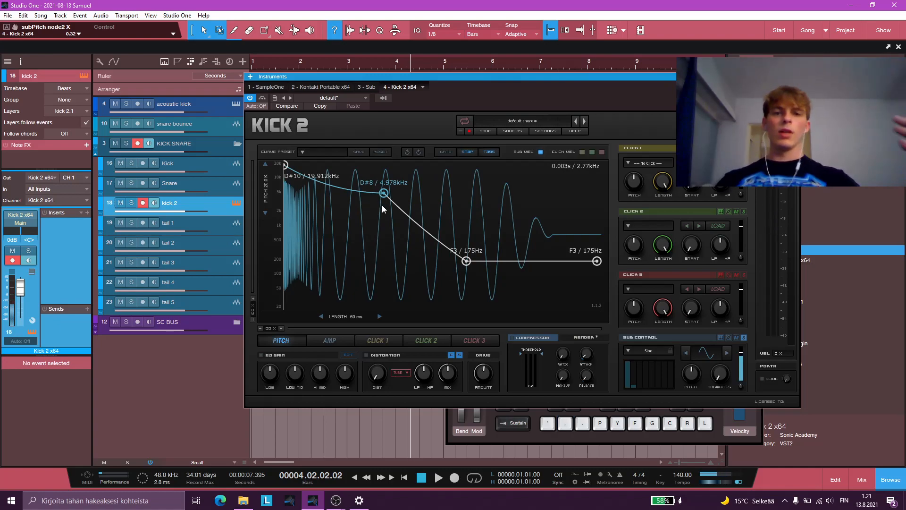
Move the second pitch node to about 1.48 kHz, set the start node to about 10.5 kHz (E9), and audition the sound.
{"action": "left_click_drag", "start_coordinate": [384, 194], "coordinate": [319, 219]}
{"action": "mouse_move", "coordinate": [285, 165]}
{"action": "left_mouse_down"}
{"action": "mouse_move", "coordinate": [284, 195]}
{"action": "mouse_move", "coordinate": [286, 155]}
{"action": "left_mouse_up"}
{"action": "key", "text": "comma"}
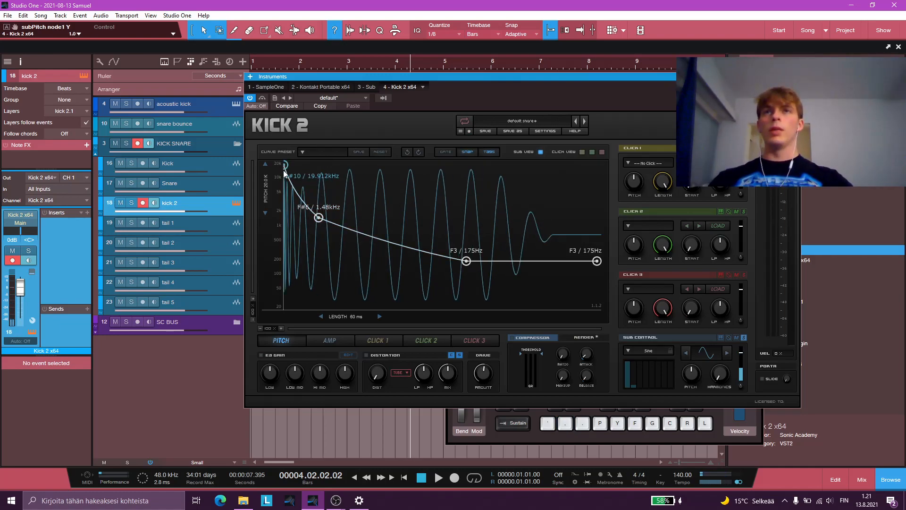
{"action": "mouse_move", "coordinate": [285, 166]}
{"action": "left_mouse_down"}
{"action": "mouse_move", "coordinate": [285, 174]}
{"action": "mouse_move", "coordinate": [286, 157]}
{"action": "mouse_move", "coordinate": [285, 214]}
{"action": "mouse_move", "coordinate": [289, 159]}
{"action": "mouse_move", "coordinate": [287, 194]}
{"action": "mouse_move", "coordinate": [287, 180]}
{"action": "left_mouse_up"}
{"action": "key", "text": "comma"}
{"action": "key", "text": "comma"}
{"action": "key", "text": "comma"}
{"action": "key", "text": "comma"}
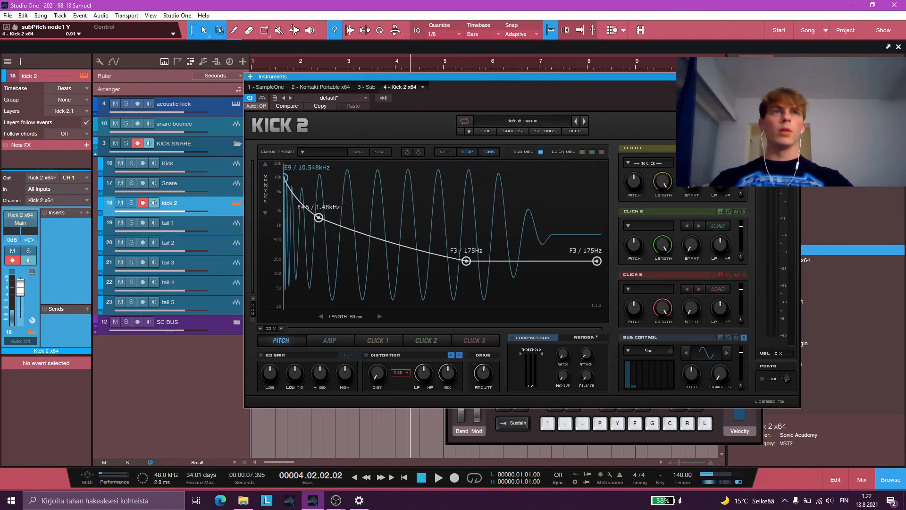
Close the instrument, create a one-bar event at bar 3 on the kick 2 track, and bounce it to audio.
{"action": "left_click", "coordinate": [794, 76]}
{"action": "double_click", "coordinate": [352, 208]}
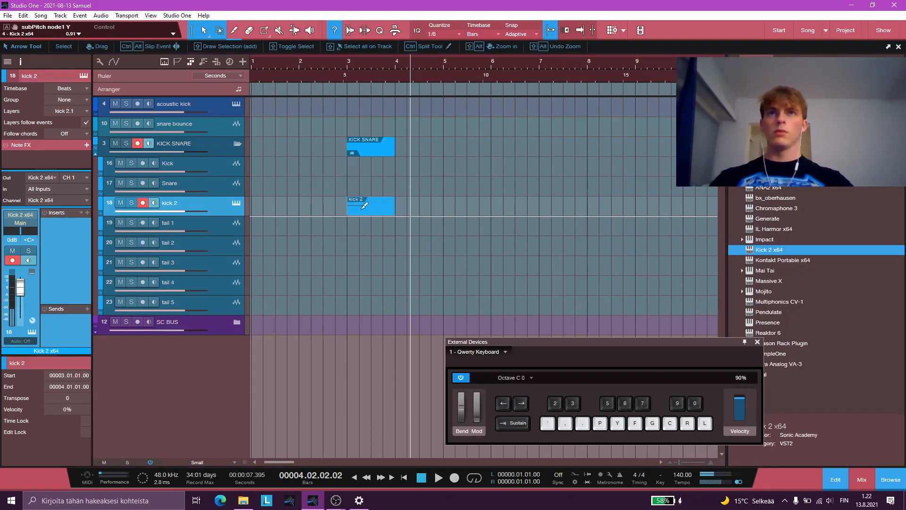
{"action": "scroll", "coordinate": [364, 210], "scroll_direction": "up", "scroll_amount": 2}
{"action": "left_click", "coordinate": [354, 268]}
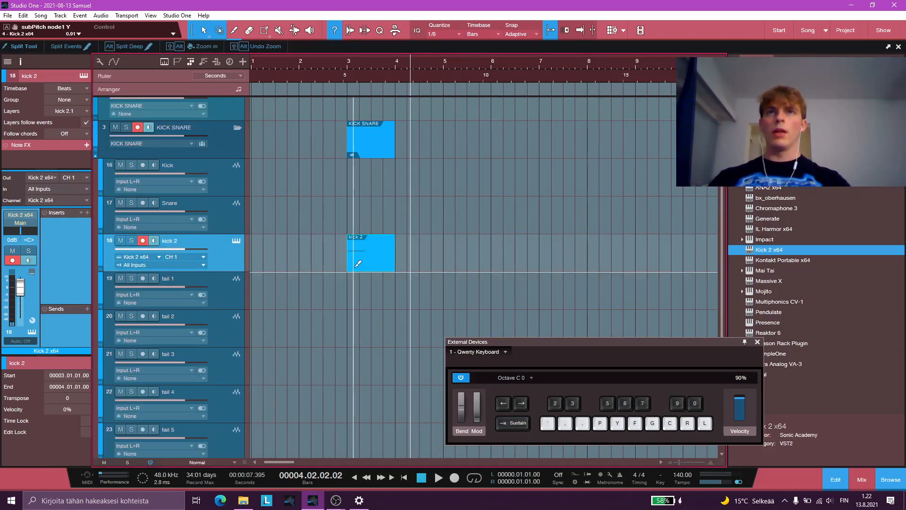
{"action": "key", "text": "ctrl+b"}
Remove the original kick 2 instrument track together with its instrument, keeping the bounced audio track.
{"action": "left_click", "coordinate": [235, 223]}
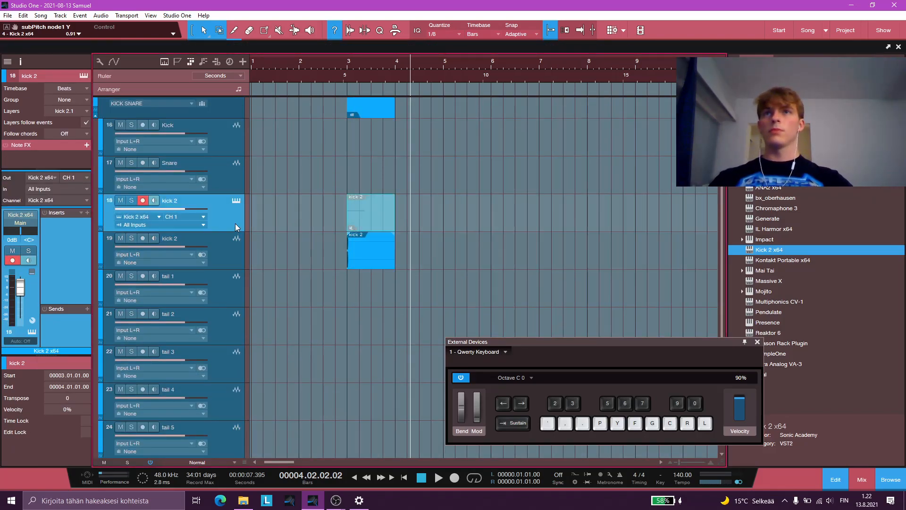
{"action": "right_click", "coordinate": [235, 223]}
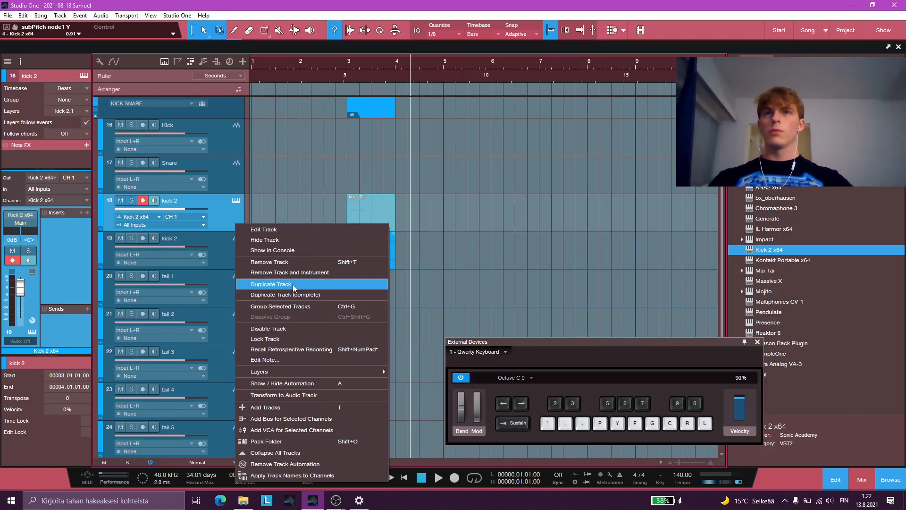
{"action": "left_click", "coordinate": [302, 272]}
Split the bounced kick 2 audio right after its waveform ends, remove the silent remainder, and place the playhead just before bar 3.
{"action": "key", "text": "3"}
{"action": "scroll", "coordinate": [353, 218], "scroll_direction": "up", "scroll_amount": 5}
{"action": "key", "text": "1"}
{"action": "scroll", "coordinate": [314, 223], "scroll_direction": "up", "scroll_amount": 6}
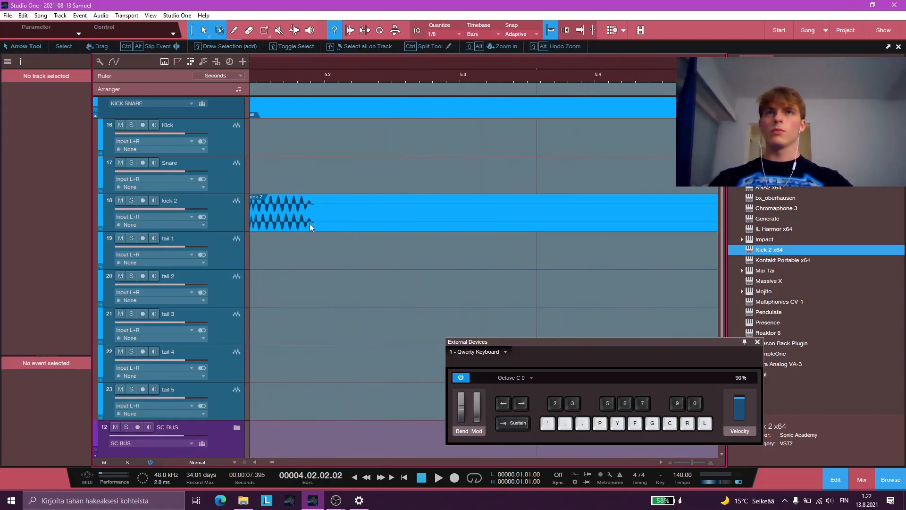
{"action": "left_click", "coordinate": [321, 218]}
{"action": "key", "text": "Delete"}
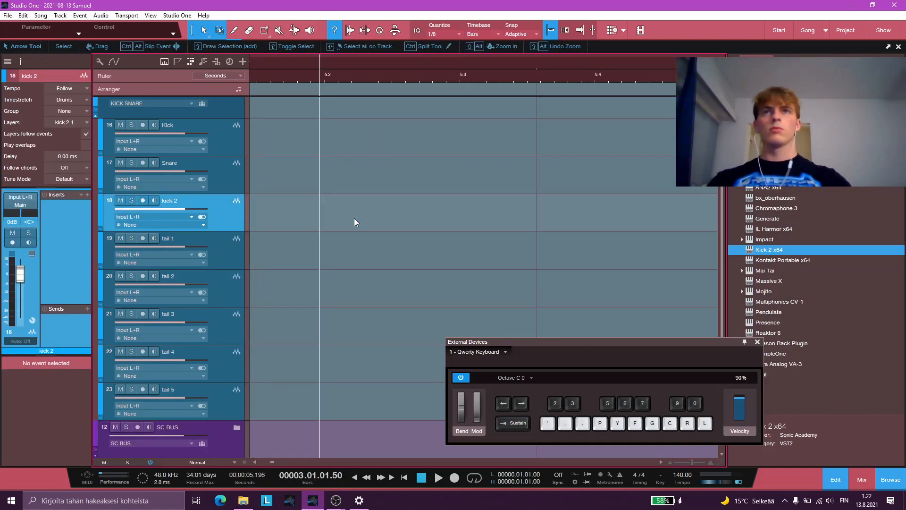
{"action": "key", "text": "ctrl+z"}
{"action": "scroll", "coordinate": [370, 228], "scroll_direction": "left", "scroll_amount": 3}
{"action": "left_click", "coordinate": [347, 212]}
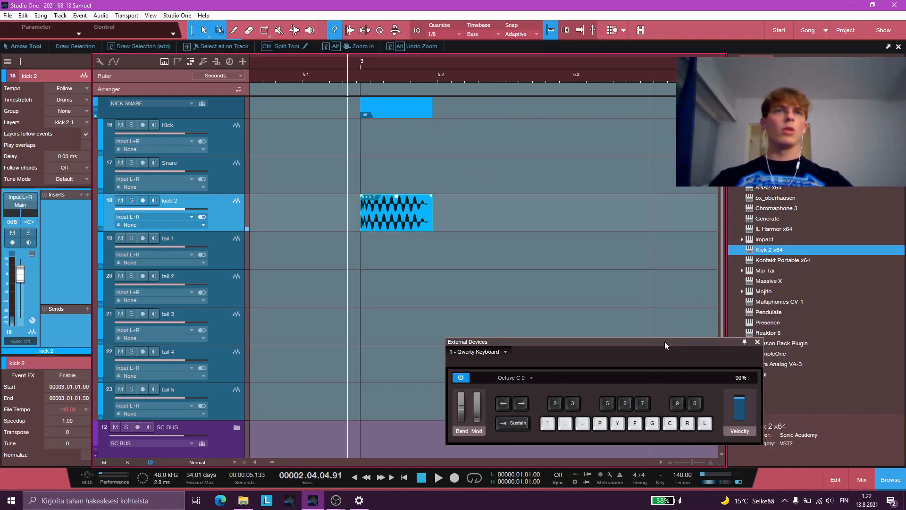
Switch the browser back to the sample files and collapse the Snares folder and its parent folder.
{"action": "left_click_drag", "start_coordinate": [678, 345], "coordinate": [604, 333]}
{"action": "left_click", "coordinate": [824, 62]}
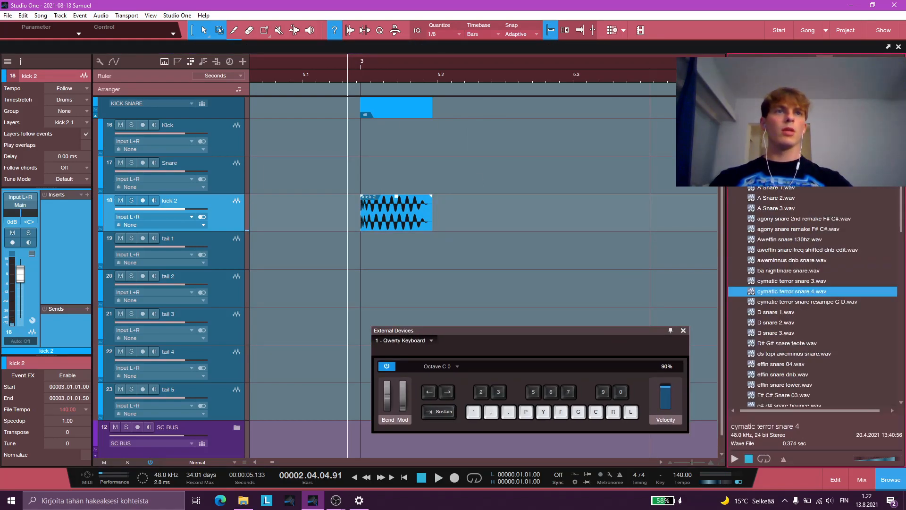
{"action": "left_click", "coordinate": [739, 177]}
{"action": "scroll", "coordinate": [793, 212], "scroll_direction": "up", "scroll_amount": 3}
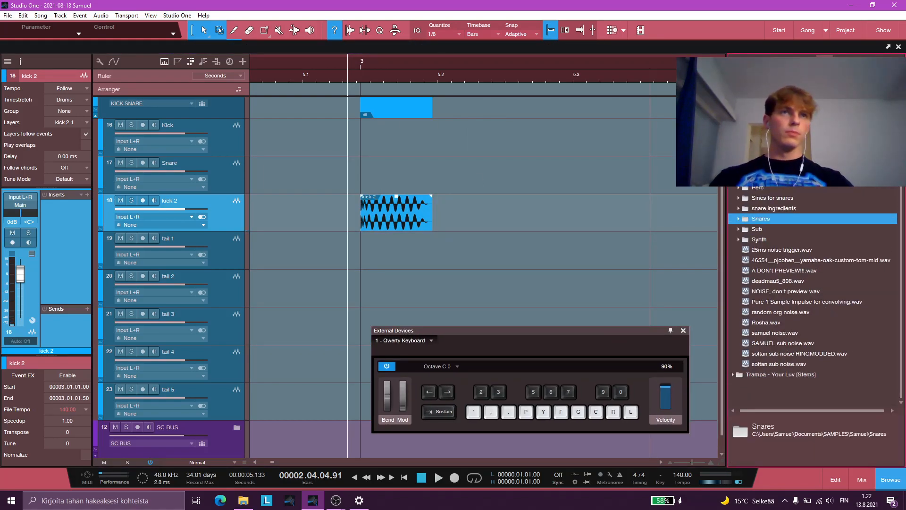
{"action": "scroll", "coordinate": [773, 236], "scroll_direction": "down", "scroll_amount": 1}
{"action": "scroll", "coordinate": [774, 243], "scroll_direction": "up", "scroll_amount": 3}
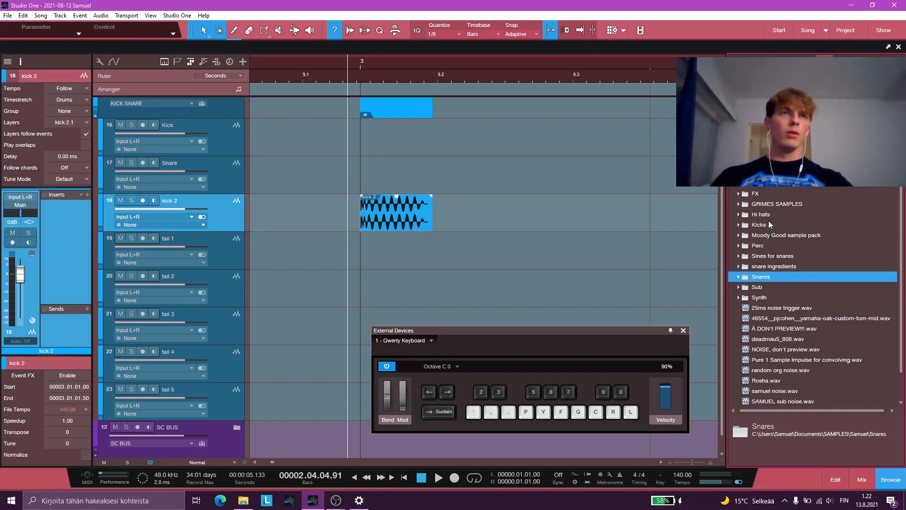
{"action": "left_click", "coordinate": [733, 152]}
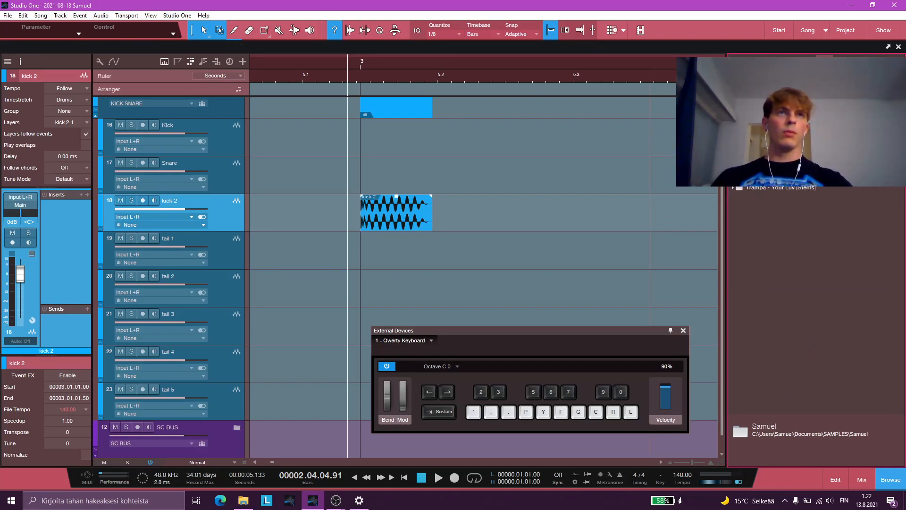
Expand the Drums sample folder and open the Spicy Riddim Drums VR & Modestep pack inside it.
{"action": "left_click", "coordinate": [733, 131]}
{"action": "scroll", "coordinate": [802, 254], "scroll_direction": "down", "scroll_amount": 2}
{"action": "scroll", "coordinate": [802, 258], "scroll_direction": "down", "scroll_amount": 1}
{"action": "scroll", "coordinate": [817, 257], "scroll_direction": "up", "scroll_amount": 1}
{"action": "scroll", "coordinate": [820, 269], "scroll_direction": "down", "scroll_amount": 1}
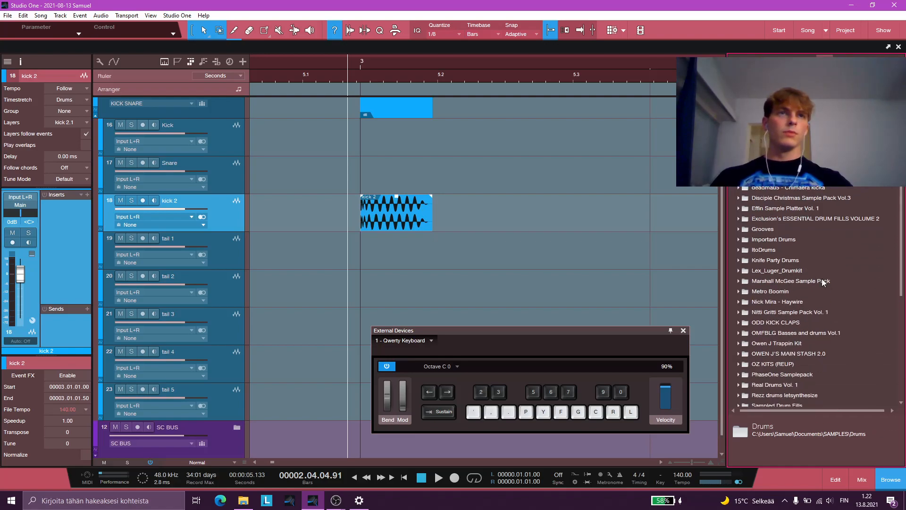
{"action": "scroll", "coordinate": [802, 311], "scroll_direction": "down", "scroll_amount": 3}
{"action": "scroll", "coordinate": [805, 318], "scroll_direction": "down", "scroll_amount": 6}
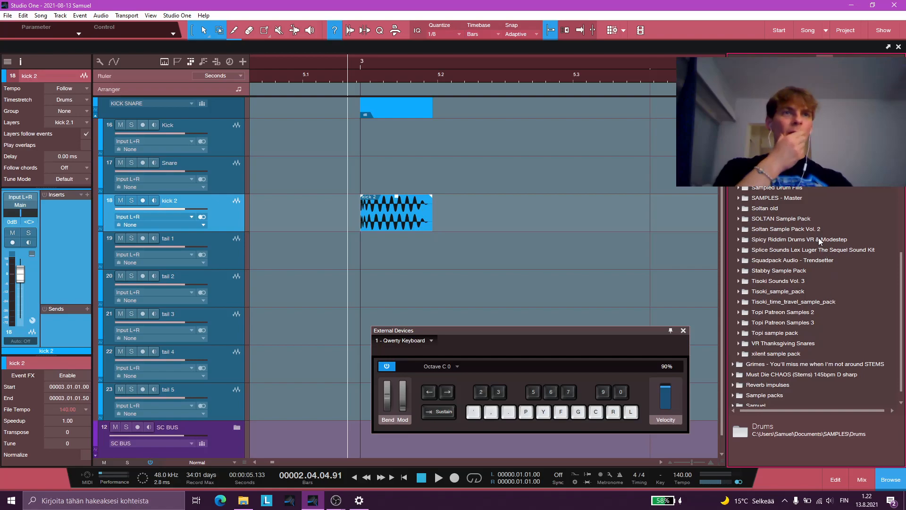
{"action": "double_click", "coordinate": [818, 233]}
{"action": "double_click", "coordinate": [818, 232]}
{"action": "double_click", "coordinate": [812, 238]}
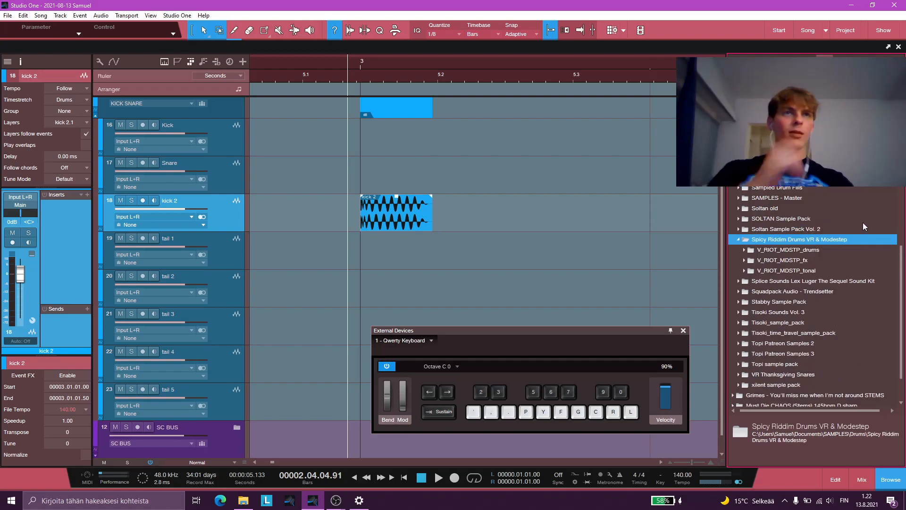
Turn off the Qwerty keyboard input and expand V_RIOT_MDSTP_drums down to the tom samples in its percussion folder.
{"action": "key", "text": "Caps_Lock"}
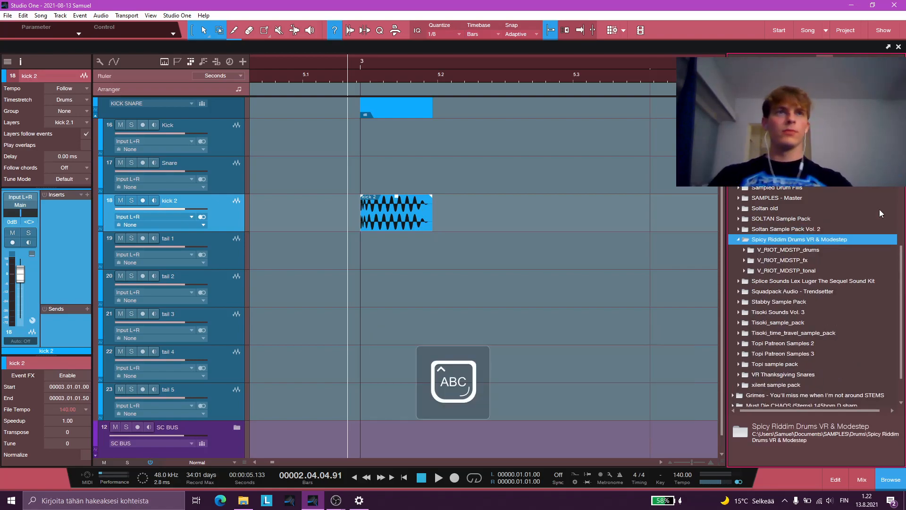
{"action": "double_click", "coordinate": [795, 251]}
{"action": "key", "text": "Down"}
{"action": "key", "text": "Down"}
{"action": "key", "text": "Right"}
{"action": "key", "text": "Down"}
{"action": "key", "text": "Down"}
{"action": "key", "text": "Down"}
{"action": "key", "text": "Down"}
{"action": "key", "text": "Down"}
{"action": "scroll", "coordinate": [835, 242], "scroll_direction": "down", "scroll_amount": 5}
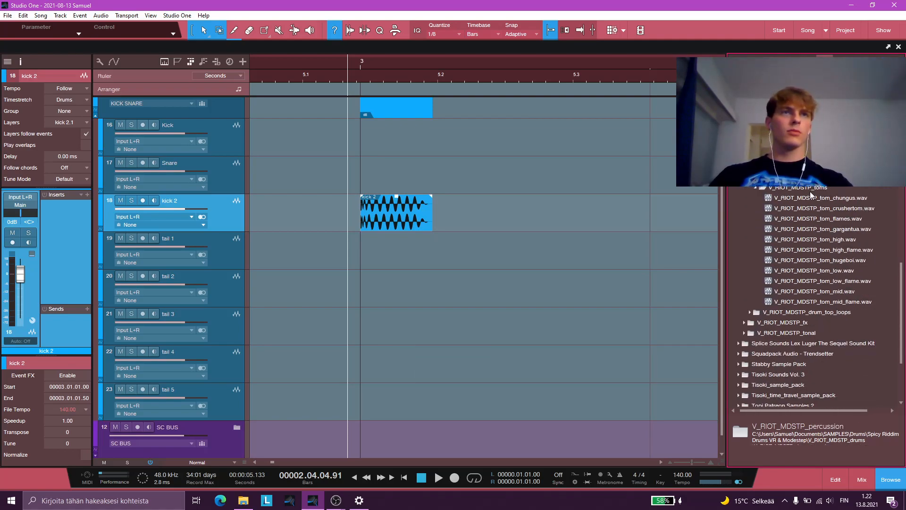
Audition the acoustic snare samples from snare_acoustic_pitched_01 down to snare_acoustic_tonalroom.
{"action": "scroll", "coordinate": [820, 199], "scroll_direction": "up", "scroll_amount": 5}
{"action": "left_click", "coordinate": [822, 210]}
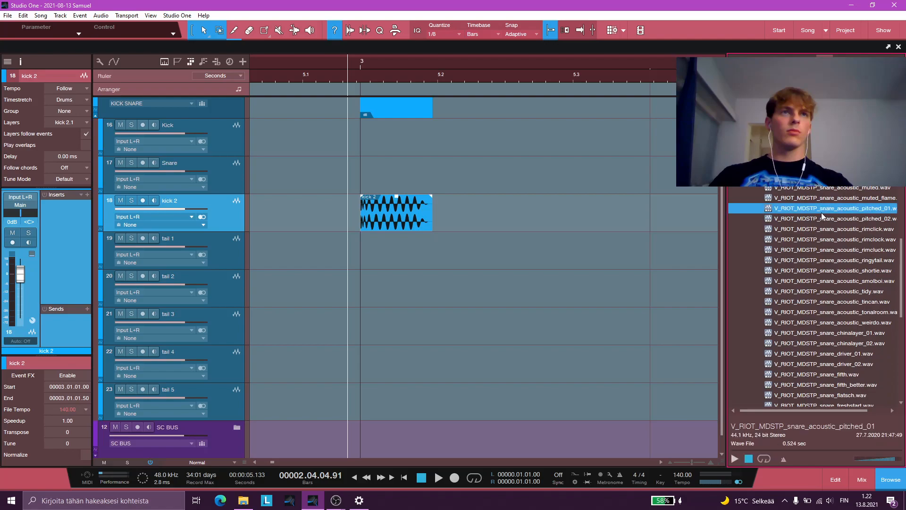
{"action": "key", "text": "Down"}
{"action": "key", "text": "Down"}
{"action": "key", "text": "Down"}
{"action": "key", "text": "Down"}
{"action": "key", "text": "Down"}
{"action": "key", "text": "Down"}
{"action": "key", "text": "Down"}
{"action": "key", "text": "Down"}
{"action": "key", "text": "Down"}
{"action": "key", "text": "Down"}
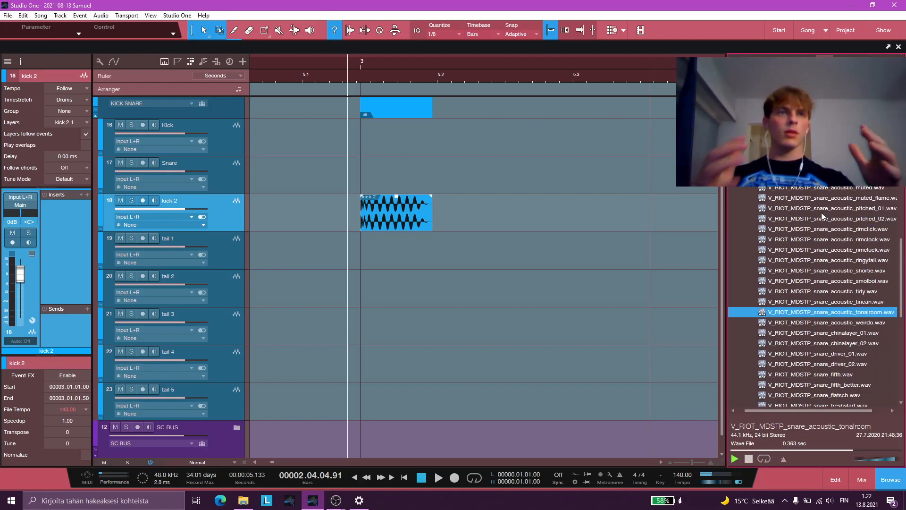
Audition more snares and place the snare_knockout and snare_losangeles samples at bar 3 on the tail 1 and tail 2 tracks.
{"action": "scroll", "coordinate": [836, 283], "scroll_direction": "down", "scroll_amount": 6}
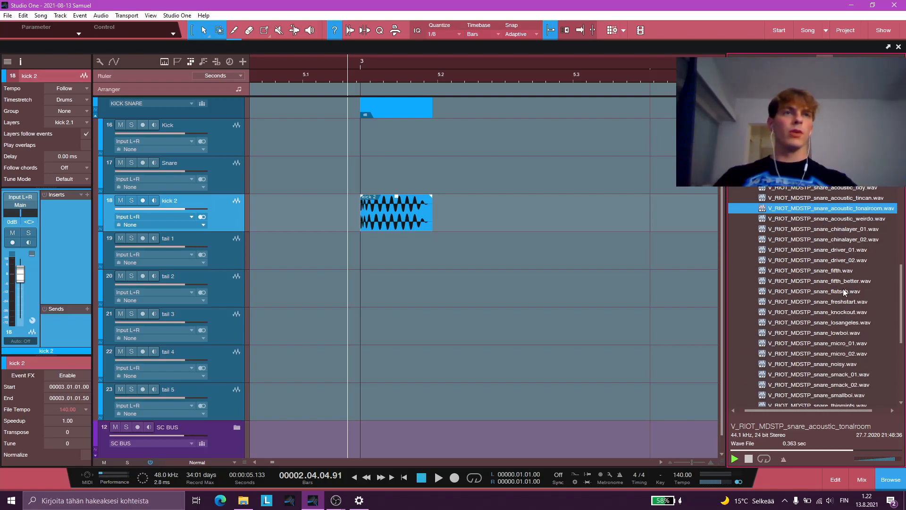
{"action": "left_click", "coordinate": [828, 292]}
{"action": "key", "text": "Up"}
{"action": "key", "text": "Up"}
{"action": "key", "text": "Up"}
{"action": "key", "text": "Up"}
{"action": "key", "text": "Up"}
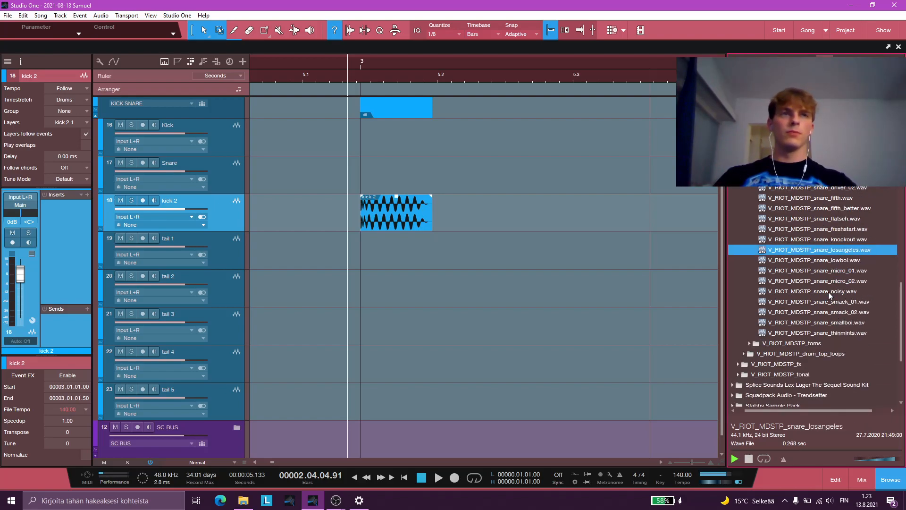
{"action": "left_click", "coordinate": [827, 249], "text": "shift"}
{"action": "left_click_drag", "start_coordinate": [829, 242], "coordinate": [372, 242]}
Audition the snare samples between snare_knockout and snare_chinalayer_01 for further tail layers.
{"action": "scroll", "coordinate": [839, 264], "scroll_direction": "up", "scroll_amount": 1}
{"action": "left_click", "coordinate": [840, 260]}
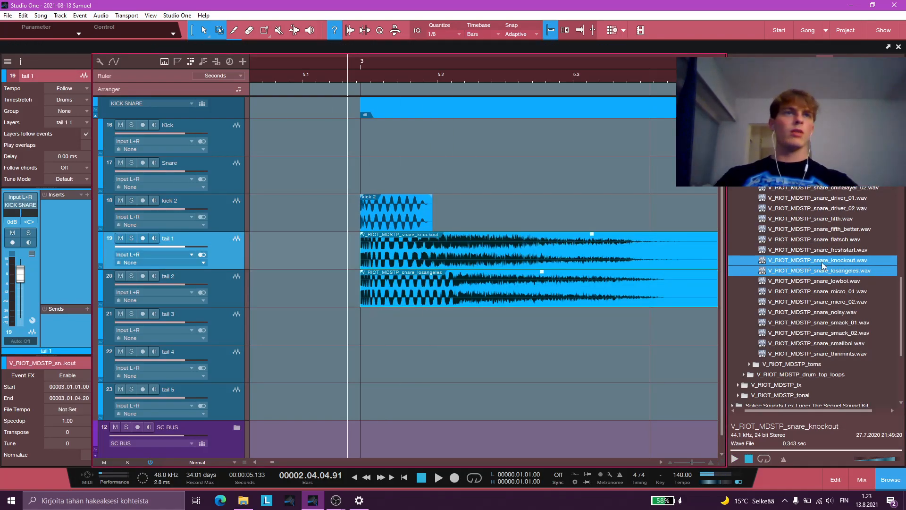
{"action": "key", "text": "Up"}
{"action": "key", "text": "Up"}
{"action": "key", "text": "Down"}
{"action": "key", "text": "Down"}
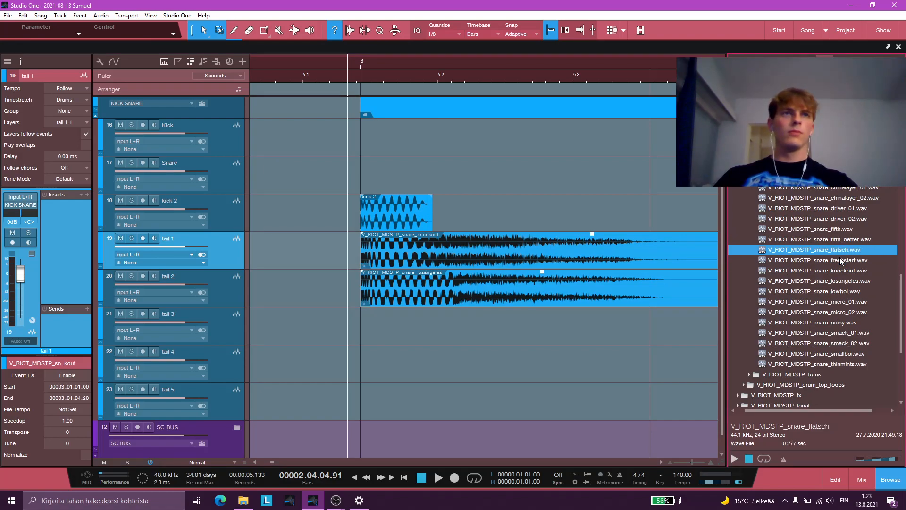
{"action": "key", "text": "Up"}
{"action": "key", "text": "Up"}
{"action": "key", "text": "Up"}
{"action": "key", "text": "Up"}
{"action": "key", "text": "Up"}
{"action": "key", "text": "Down"}
{"action": "key", "text": "Up"}
{"action": "key", "text": "Up"}
{"action": "key", "text": "Up"}
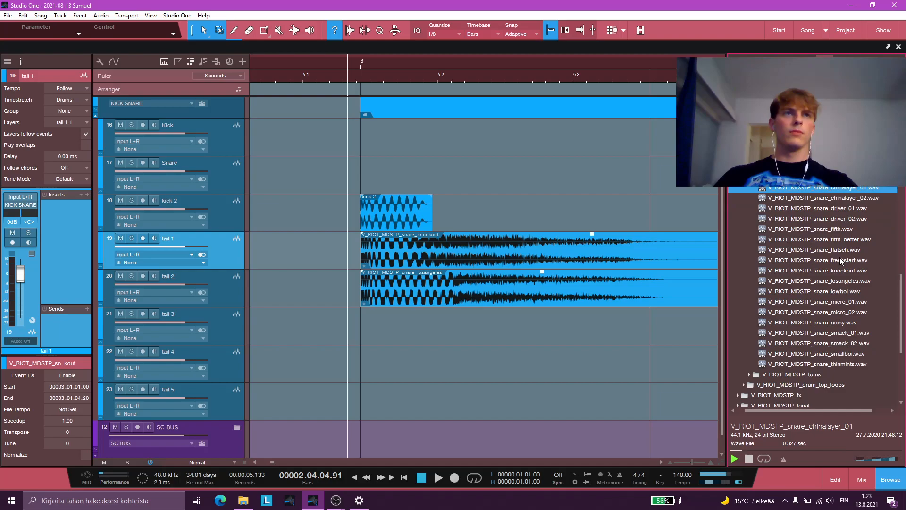
Place the snare_chinalayer_02, snare_driver_01 and snare_driver_02 samples at bar 3 on the tail 3, tail 4 and tail 5 tracks.
{"action": "key", "text": "Down"}
{"action": "left_click", "coordinate": [848, 218], "text": "shift"}
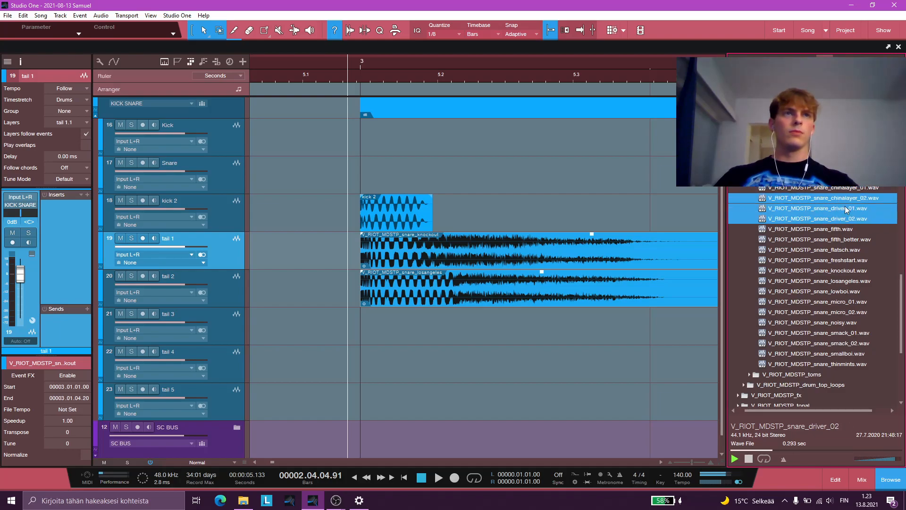
{"action": "left_click_drag", "start_coordinate": [847, 219], "coordinate": [375, 336]}
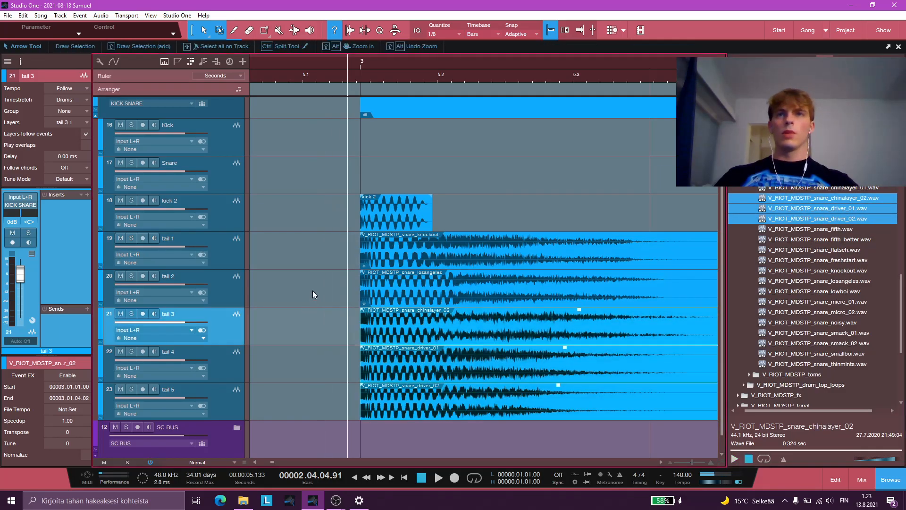
Group the tail 1 through tail 5 tracks into a new folder track.
{"action": "scroll", "coordinate": [273, 279], "scroll_direction": "down", "scroll_amount": 4}
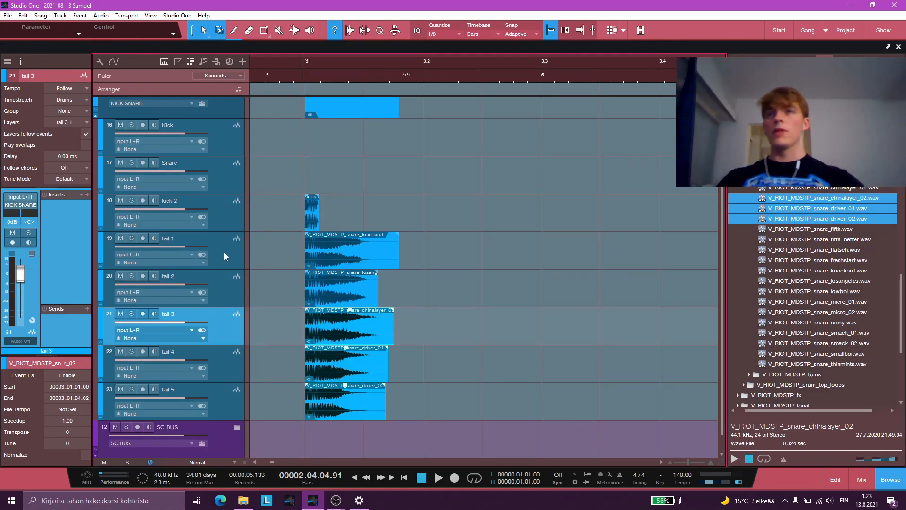
{"action": "scroll", "coordinate": [279, 302], "scroll_direction": "down", "scroll_amount": 1}
{"action": "scroll", "coordinate": [286, 294], "scroll_direction": "up", "scroll_amount": 4}
{"action": "left_click", "coordinate": [238, 230]}
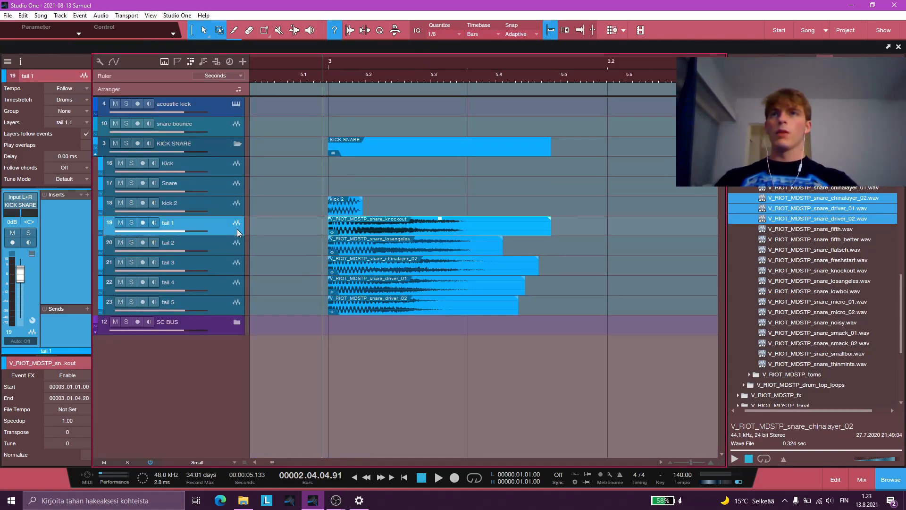
{"action": "left_click", "coordinate": [219, 308], "text": "shift"}
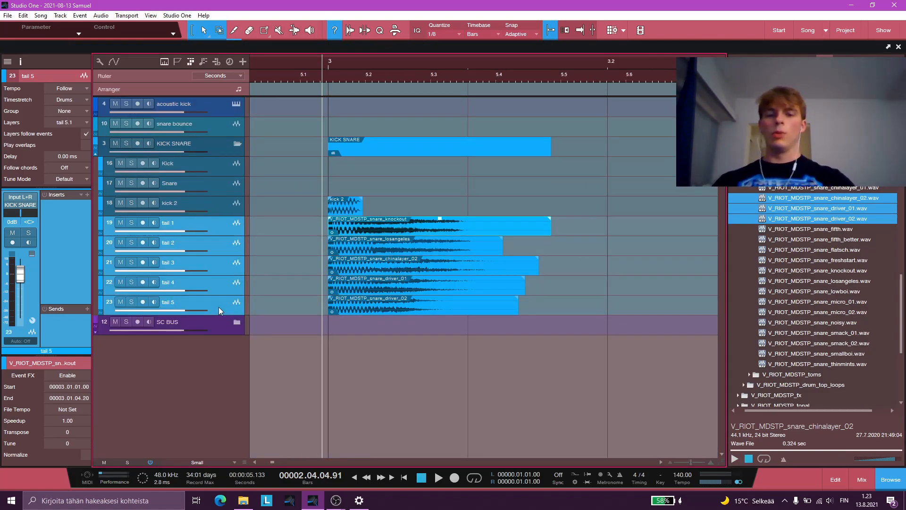
{"action": "key", "text": "ctrl+g"}
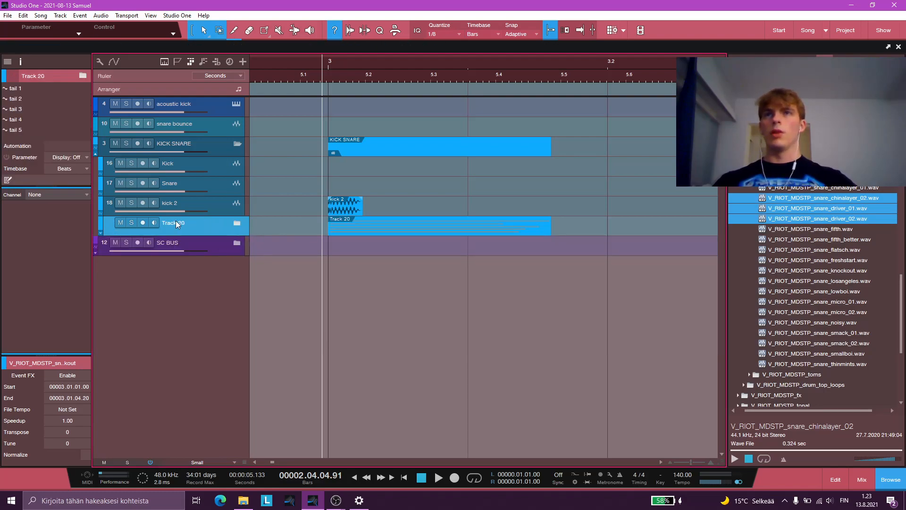
Expand the new folder track and rename it TAIL BUS.
{"action": "left_click", "coordinate": [236, 223]}
{"action": "double_click", "coordinate": [176, 222]}
{"action": "key", "text": "Caps_Lock"}
{"action": "type", "text": "TAIL BUS"}
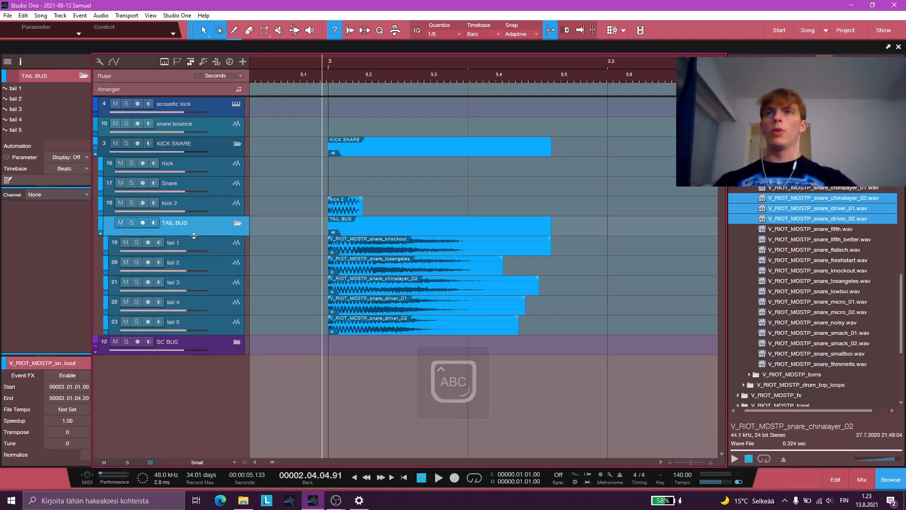
Add a bus channel for the TAIL BUS folder and solo it.
{"action": "scroll", "coordinate": [302, 254], "scroll_direction": "up", "scroll_amount": 1}
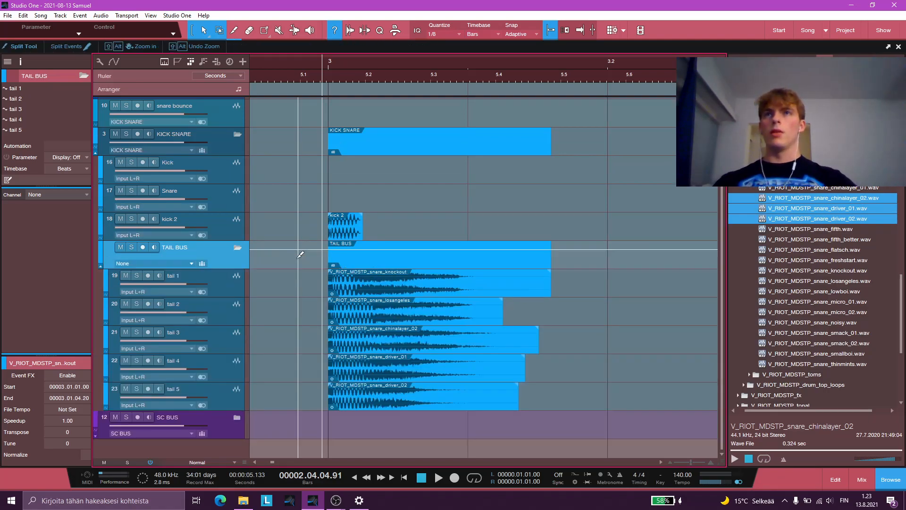
{"action": "left_click", "coordinate": [160, 263]}
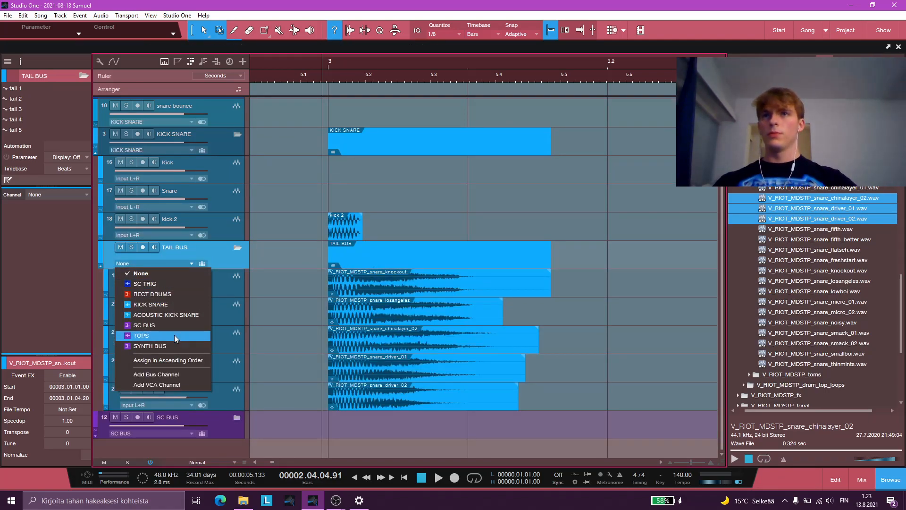
{"action": "left_click", "coordinate": [173, 374]}
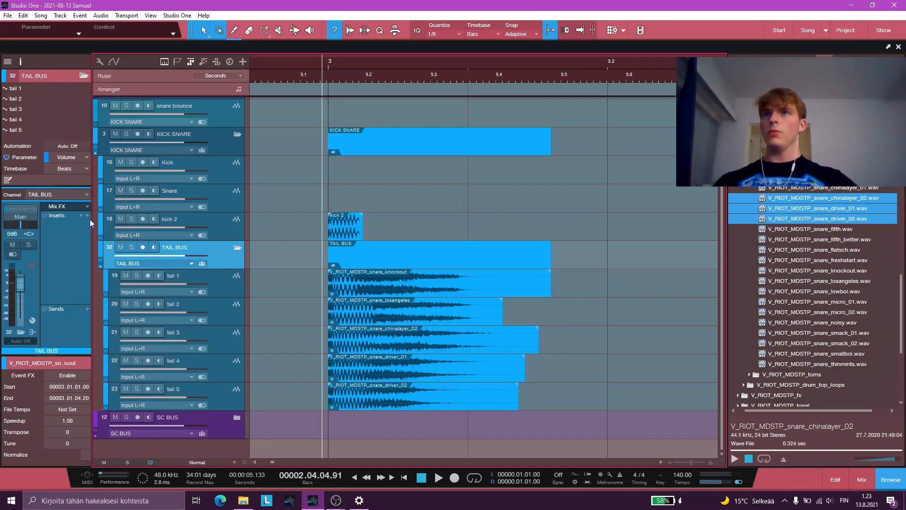
{"action": "left_click", "coordinate": [131, 247]}
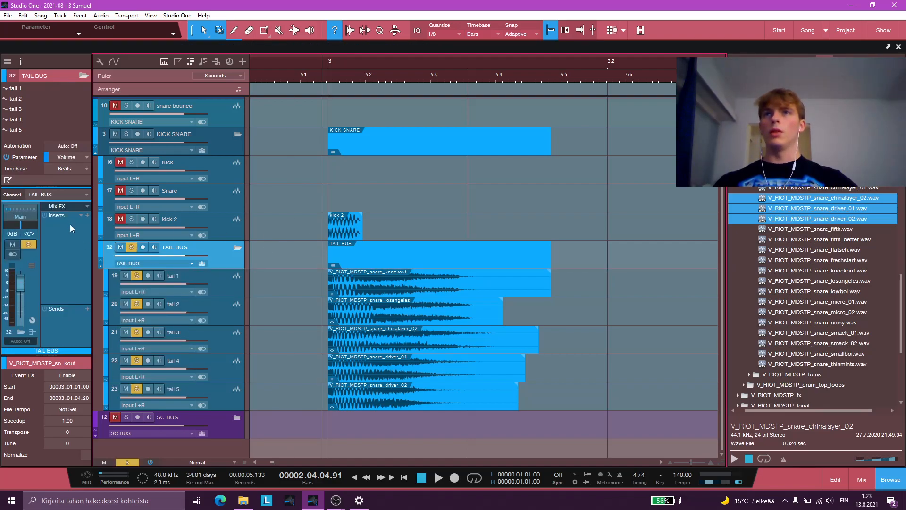
Insert the kHs Limiter on the TAIL BUS channel and play back the layered tails.
{"action": "left_click", "coordinate": [87, 216]}
{"action": "type", "text": "limit"}
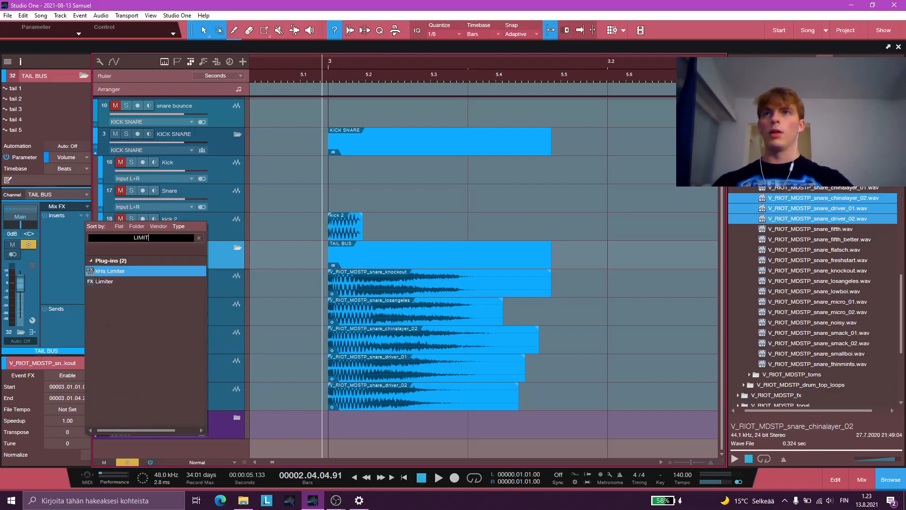
{"action": "key", "text": "Return"}
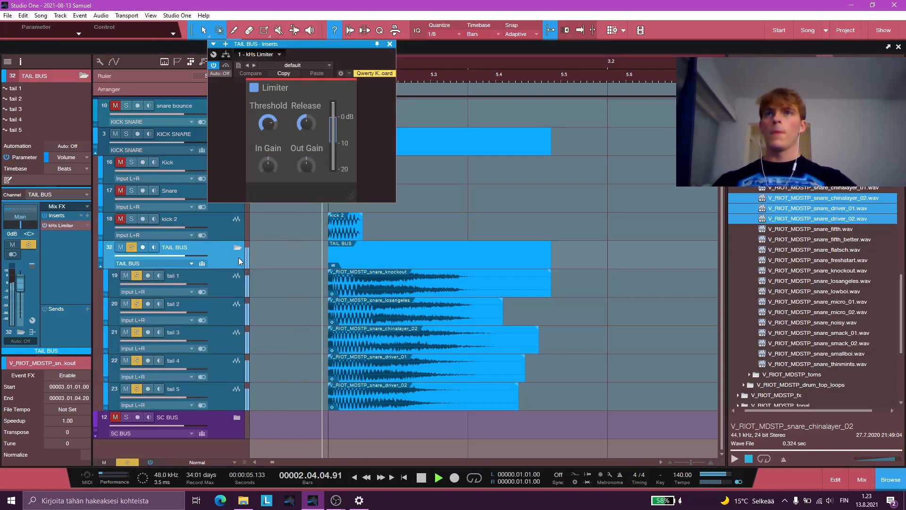
{"action": "key", "text": "space"}
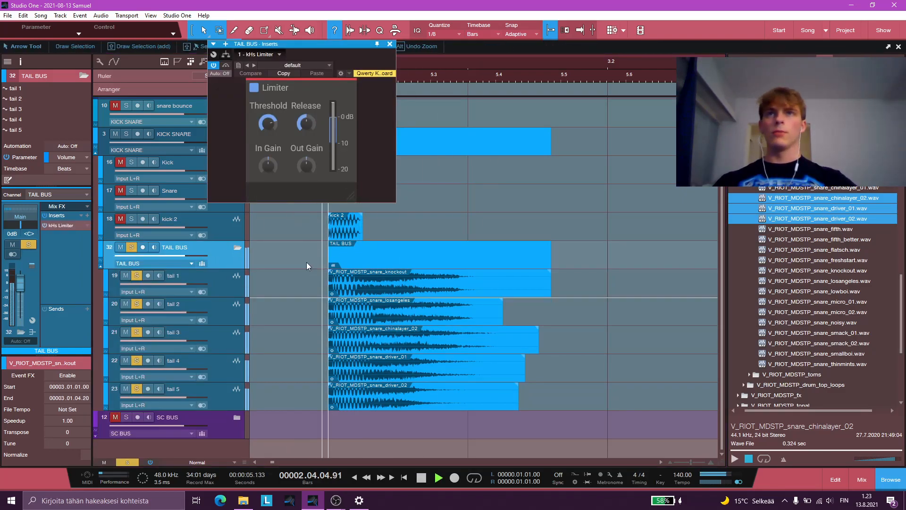
{"action": "key", "text": "space"}
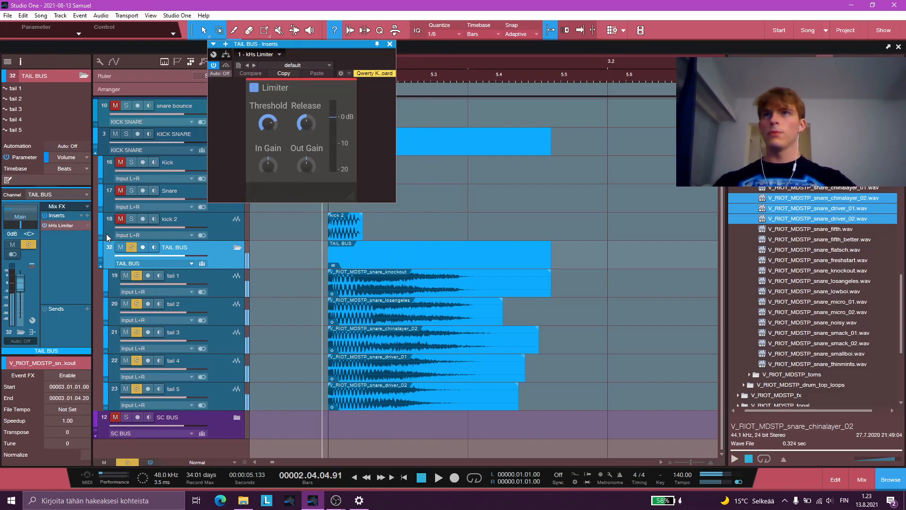
Insert the voiceofsnow-x64 plug-in after the limiter on TAIL BUS and move its window clear of the track list.
{"action": "left_click", "coordinate": [89, 216]}
{"action": "type", "text": "VOICE"}
{"action": "key", "text": "Caps_Lock"}
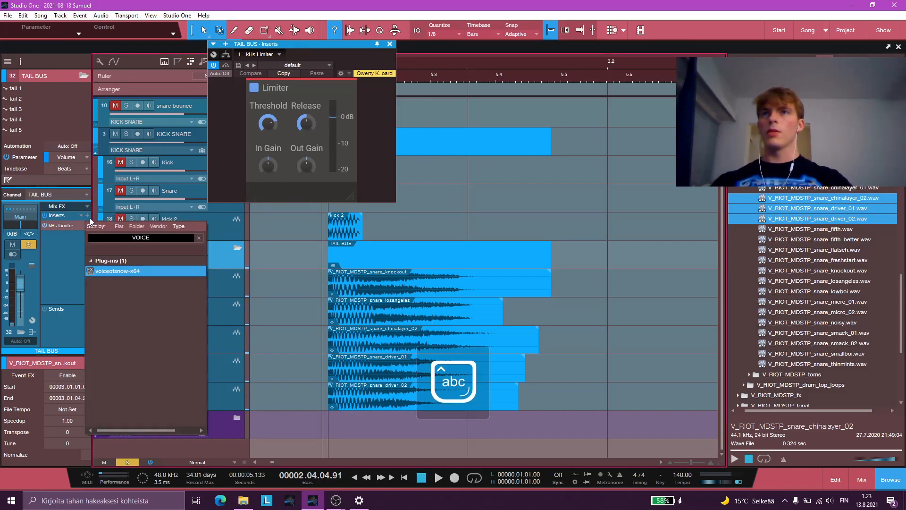
{"action": "key", "text": "Return"}
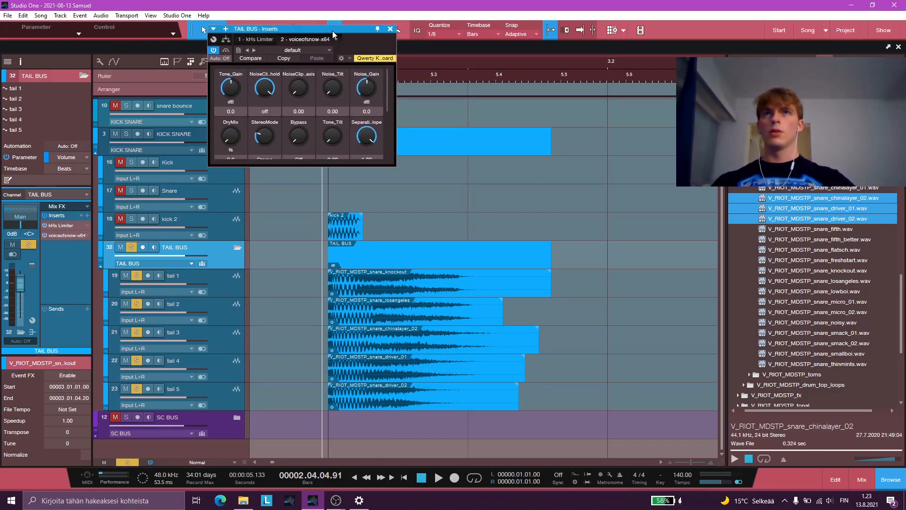
{"action": "left_click_drag", "start_coordinate": [329, 47], "coordinate": [371, 130]}
Set voiceofsnow's Tone_Gain to -0.4 dB and Noise_Gain to 0.4 dB while playing back the tails.
{"action": "key", "text": "space"}
{"action": "left_click_drag", "start_coordinate": [273, 189], "coordinate": [274, 249]}
{"action": "key", "text": "space"}
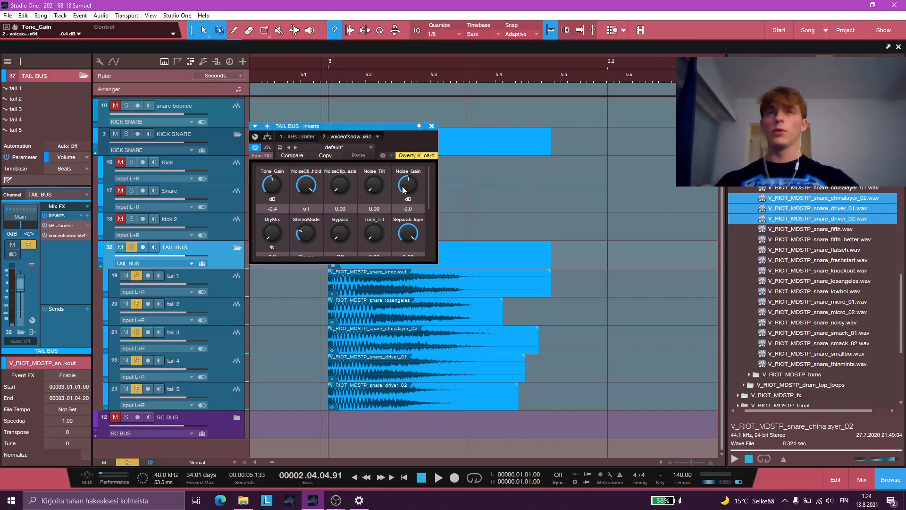
{"action": "left_click_drag", "start_coordinate": [408, 187], "coordinate": [402, 216]}
{"action": "key", "text": "space"}
{"action": "key", "text": "space"}
{"action": "key", "text": "space"}
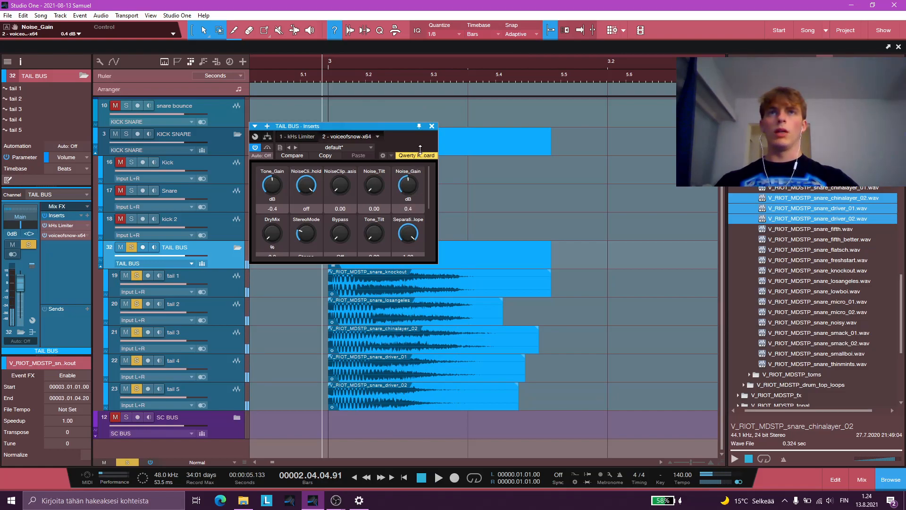
Readjust voiceofsnow's Tone_Gain and set Separation_Slope to about 0.78 while listening, and close the plug-in window.
{"action": "left_click_drag", "start_coordinate": [272, 187], "coordinate": [272, 217]}
{"action": "key", "text": "space"}
{"action": "key", "text": "space"}
{"action": "mouse_move", "coordinate": [409, 238]}
{"action": "left_mouse_down"}
{"action": "mouse_move", "coordinate": [416, 255]}
{"action": "mouse_move", "coordinate": [410, 227]}
{"action": "left_mouse_up"}
{"action": "key", "text": "space"}
{"action": "key", "text": "space"}
{"action": "key", "text": "space"}
{"action": "left_click", "coordinate": [432, 126]}
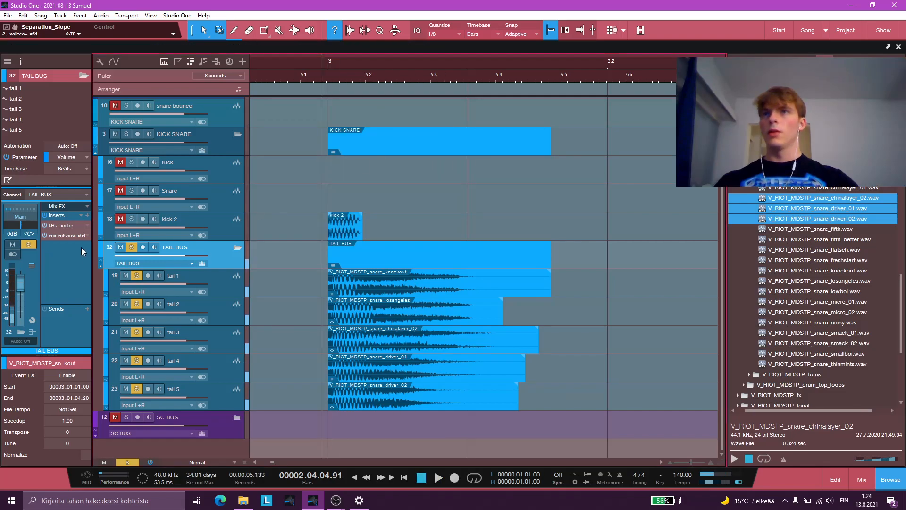
Insert the GClip plug-in on the TAIL BUS channel.
{"action": "left_click", "coordinate": [87, 216]}
{"action": "type", "text": "gclip"}
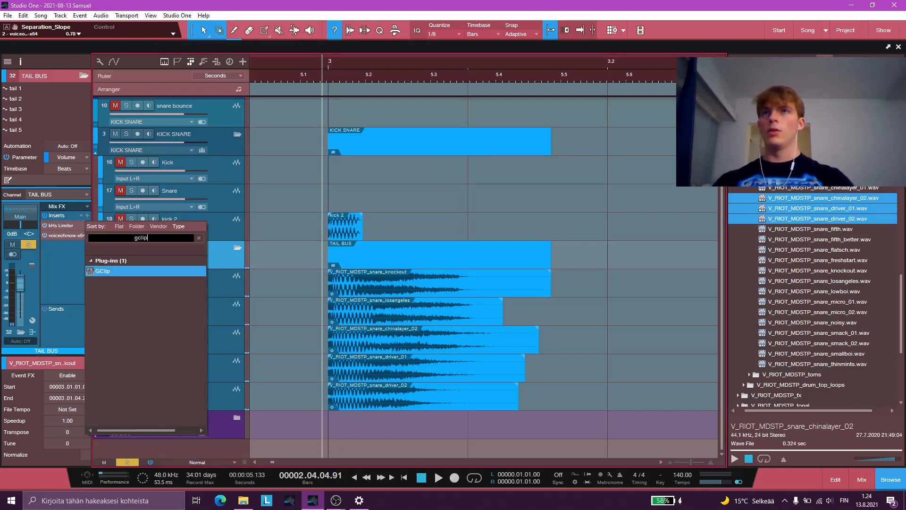
{"action": "key", "text": "Return"}
Insert the kHs Filter on TAIL BUS and reorder it ahead of GClip.
{"action": "left_click", "coordinate": [87, 216]}
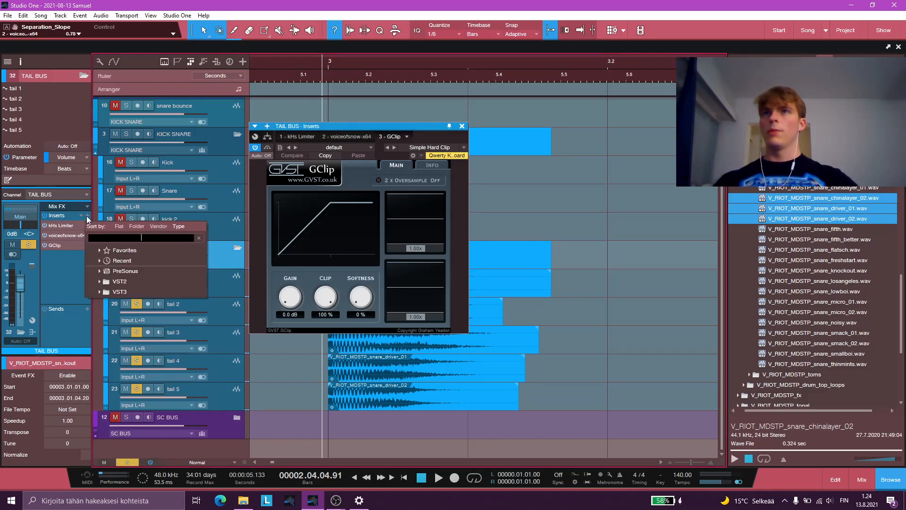
{"action": "type", "text": "khs filt"}
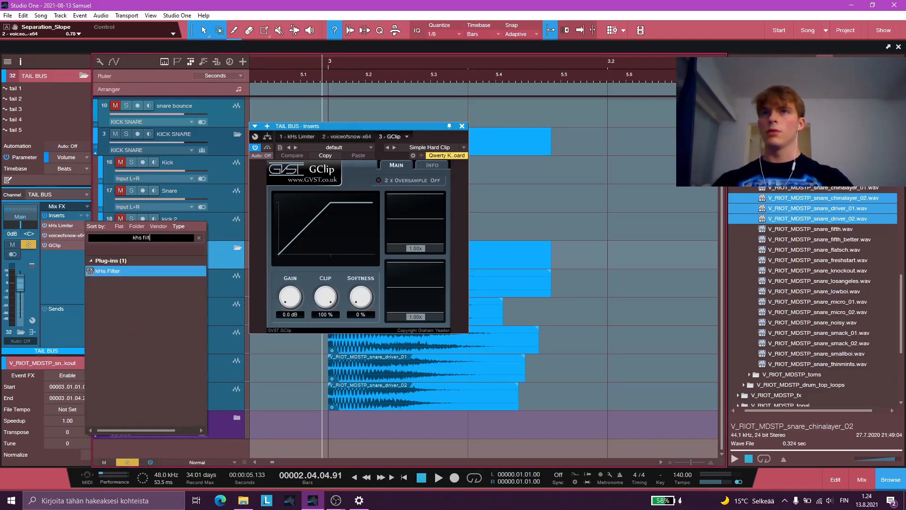
{"action": "key", "text": "Return"}
{"action": "mouse_move", "coordinate": [47, 255]}
{"action": "left_mouse_down"}
{"action": "mouse_move", "coordinate": [71, 257]}
{"action": "mouse_move", "coordinate": [56, 245]}
{"action": "left_mouse_up"}
Set the kHs Filter cutoff to about 419 Hz while auditioning the tails, and make it a High pass filter.
{"action": "left_click", "coordinate": [329, 239]}
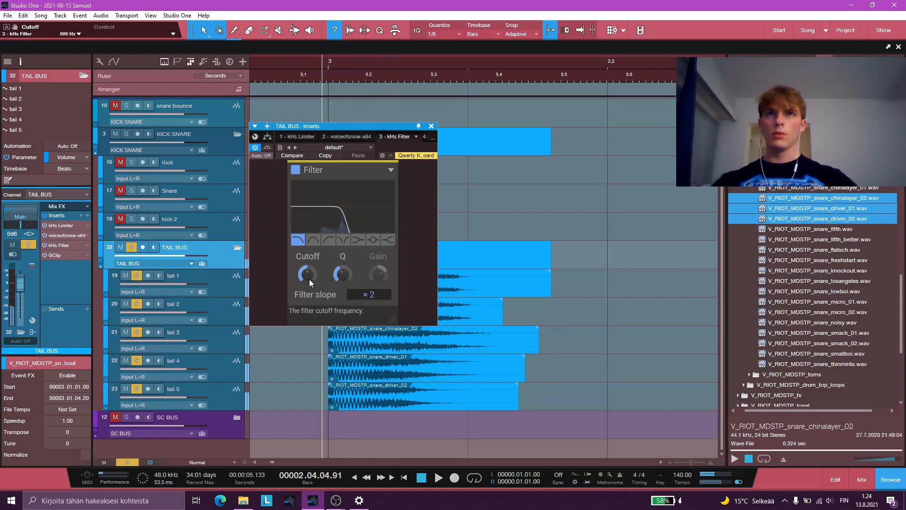
{"action": "mouse_move", "coordinate": [310, 279]}
{"action": "left_mouse_down"}
{"action": "mouse_move", "coordinate": [309, 266]}
{"action": "mouse_move", "coordinate": [309, 285]}
{"action": "left_mouse_up"}
{"action": "key", "text": "space"}
{"action": "key", "text": "space"}
{"action": "key", "text": "space"}
{"action": "key", "text": "space"}
{"action": "key", "text": "space"}
{"action": "key", "text": "space"}
{"action": "key", "text": "space"}
{"action": "key", "text": "space"}
{"action": "key", "text": "space"}
{"action": "key", "text": "space"}
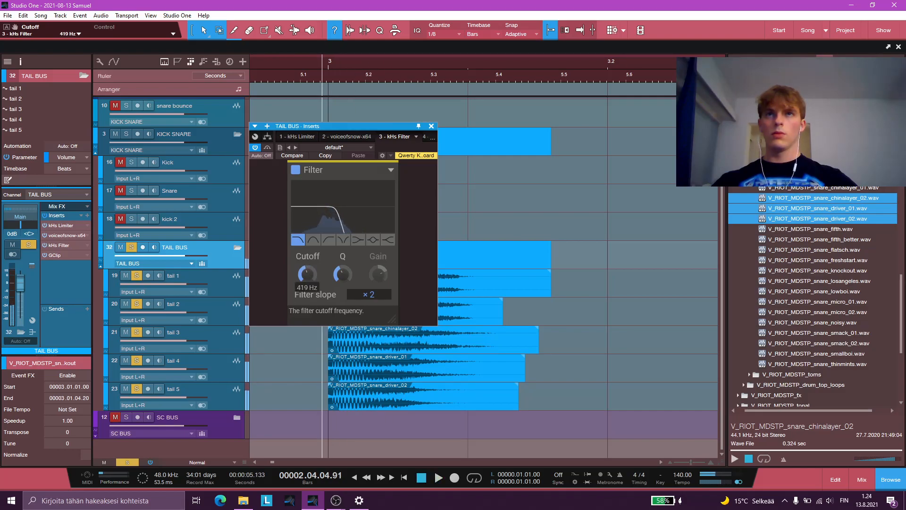
{"action": "left_click", "coordinate": [312, 237]}
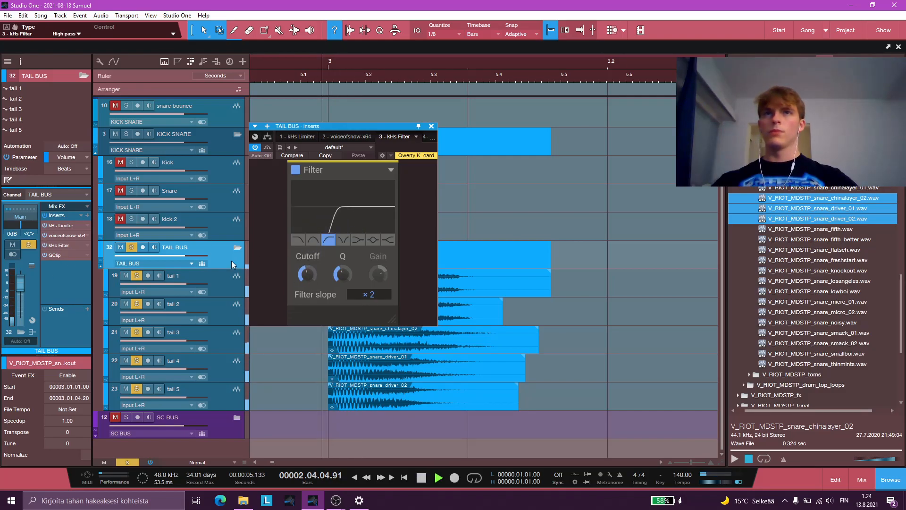
Open GClip on TAIL BUS and set its Softness to 100% while playing back the tails.
{"action": "double_click", "coordinate": [69, 256]}
{"action": "key", "text": "space"}
{"action": "key", "text": "space"}
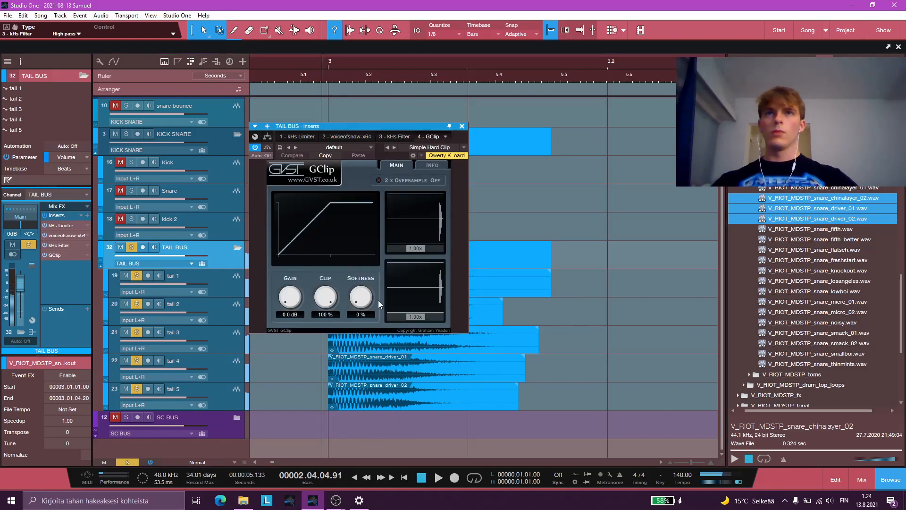
{"action": "left_click_drag", "start_coordinate": [370, 302], "coordinate": [368, 180]}
{"action": "key", "text": "space"}
{"action": "key", "text": "space"}
{"action": "key", "text": "space"}
{"action": "key", "text": "space"}
Set GClip's Gain to about 9 dB and audition the clipped tails.
{"action": "mouse_move", "coordinate": [293, 302]}
{"action": "left_mouse_down"}
{"action": "mouse_move", "coordinate": [293, 264]}
{"action": "mouse_move", "coordinate": [295, 314]}
{"action": "left_mouse_up"}
{"action": "key", "text": "space"}
{"action": "key", "text": "space"}
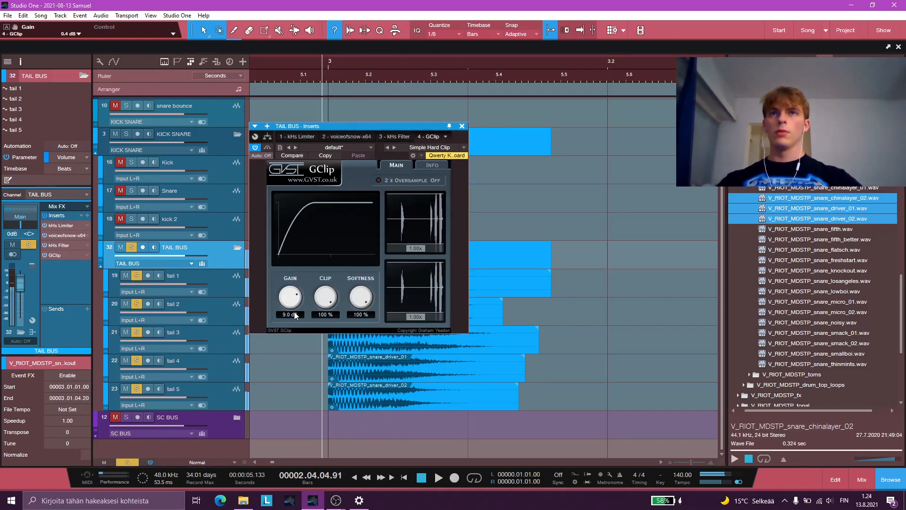
Close GClip, insert Voxengo TEOTE 2 on TAIL BUS and start playback of the tails.
{"action": "left_click", "coordinate": [461, 126]}
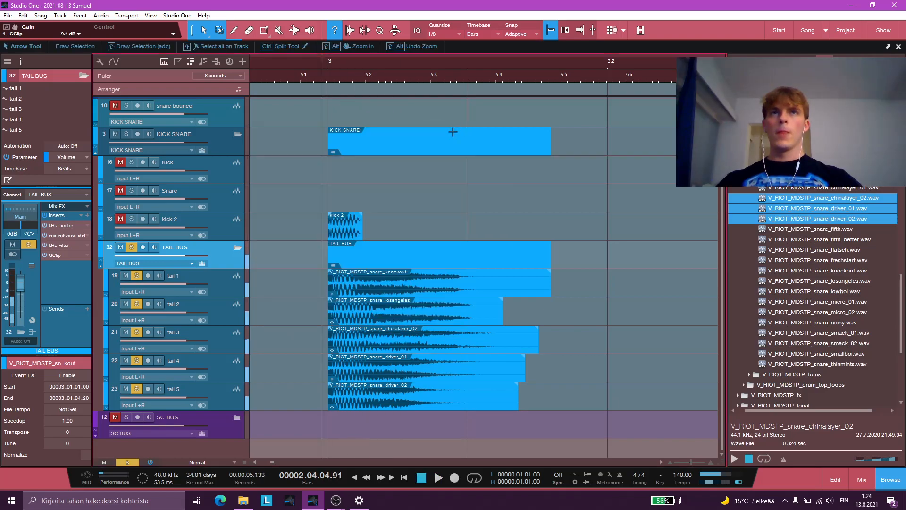
{"action": "left_click", "coordinate": [87, 216]}
{"action": "type", "text": "teo"}
{"action": "key", "text": "Return"}
{"action": "key", "text": "space"}
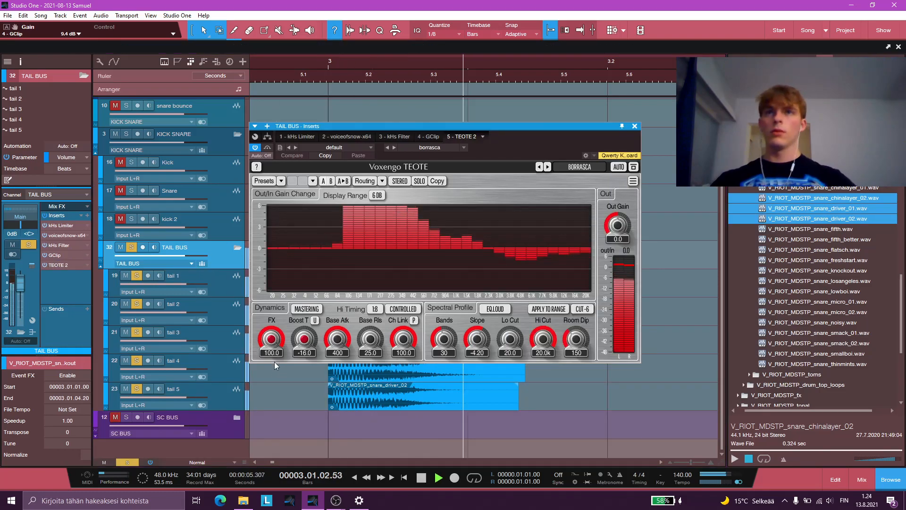
Audition the tails repeatedly through TEOTE 2 with its FX amount at 100.
{"action": "key", "text": "space"}
{"action": "key", "text": "space"}
{"action": "key", "text": "space"}
{"action": "key", "text": "space"}
{"action": "mouse_move", "coordinate": [271, 339]}
{"action": "left_mouse_down"}
{"action": "mouse_move", "coordinate": [271, 425]}
{"action": "mouse_move", "coordinate": [271, 330]}
{"action": "left_mouse_up"}
{"action": "key", "text": "space"}
{"action": "key", "text": "space"}
{"action": "key", "text": "space"}
{"action": "key", "text": "space"}
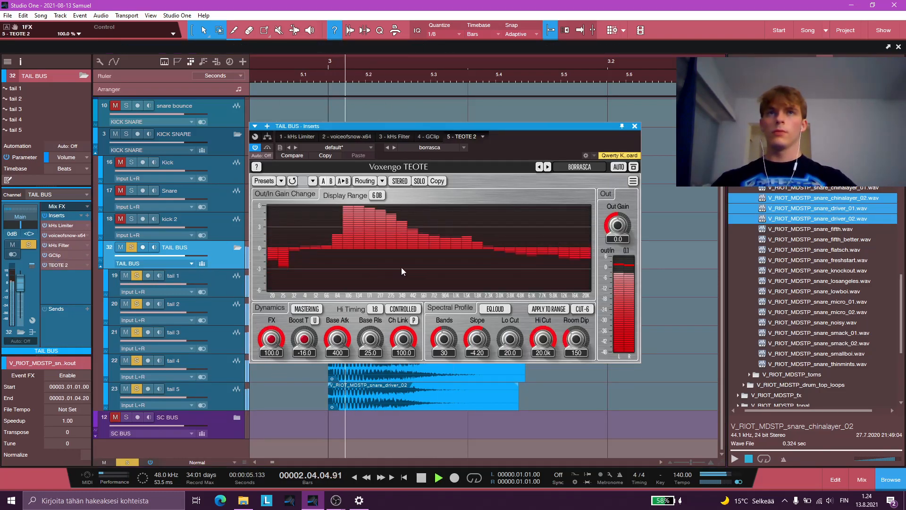
{"action": "key", "text": "space"}
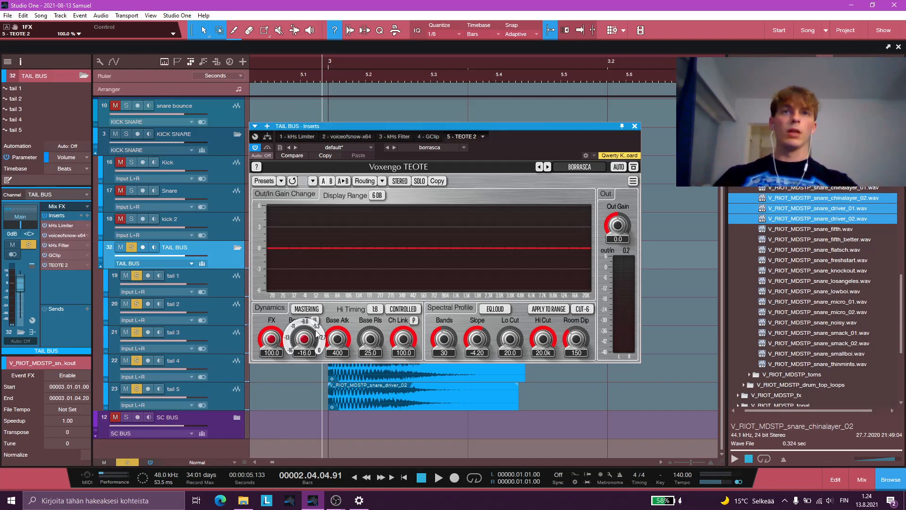
Change TEOTE 2's Spectral Profile to FLAT and play back the tails.
{"action": "key", "text": "space"}
{"action": "left_click", "coordinate": [495, 309]}
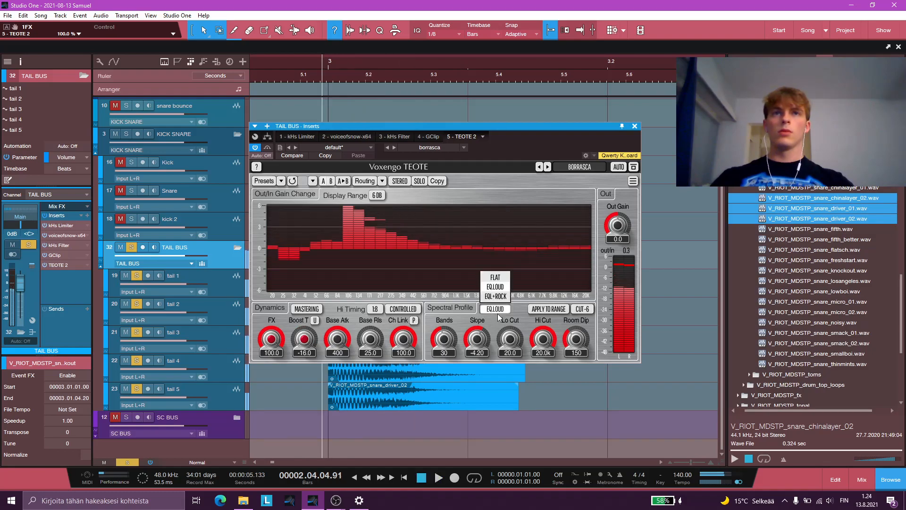
{"action": "left_click", "coordinate": [504, 279]}
{"action": "key", "text": "space"}
{"action": "key", "text": "space"}
{"action": "key", "text": "space"}
{"action": "key", "text": "space"}
{"action": "key", "text": "space"}
{"action": "key", "text": "space"}
{"action": "key", "text": "space"}
Adjust TEOTE 2's Slope downwards and audition the tails repeatedly.
{"action": "left_click_drag", "start_coordinate": [481, 338], "coordinate": [444, 353]}
{"action": "key", "text": "space"}
{"action": "key", "text": "space"}
{"action": "key", "text": "space"}
{"action": "key", "text": "space"}
{"action": "key", "text": "space"}
{"action": "key", "text": "space"}
{"action": "key", "text": "space"}
{"action": "key", "text": "space"}
{"action": "key", "text": "space"}
{"action": "key", "text": "space"}
{"action": "key", "text": "space"}
{"action": "key", "text": "space"}
{"action": "key", "text": "space"}
{"action": "key", "text": "space"}
Fine-tune TEOTE 2's FX amount while auditioning the tails, and close the plug-in.
{"action": "mouse_move", "coordinate": [271, 338]}
{"action": "left_mouse_down"}
{"action": "mouse_move", "coordinate": [271, 425]}
{"action": "mouse_move", "coordinate": [271, 339]}
{"action": "left_mouse_up"}
{"action": "key", "text": "space"}
{"action": "key", "text": "space"}
{"action": "key", "text": "space"}
{"action": "key", "text": "space"}
{"action": "key", "text": "space"}
{"action": "key", "text": "space"}
{"action": "key", "text": "space"}
{"action": "left_click", "coordinate": [634, 126]}
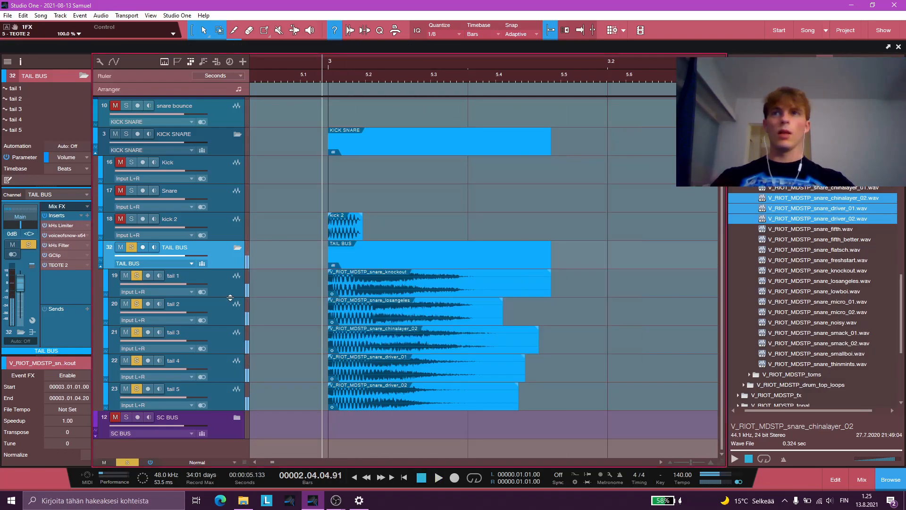
Insert a second GClip after TEOTE 2 on TAIL BUS, set its Softness to about 7% and audition the tails.
{"action": "left_click", "coordinate": [88, 216]}
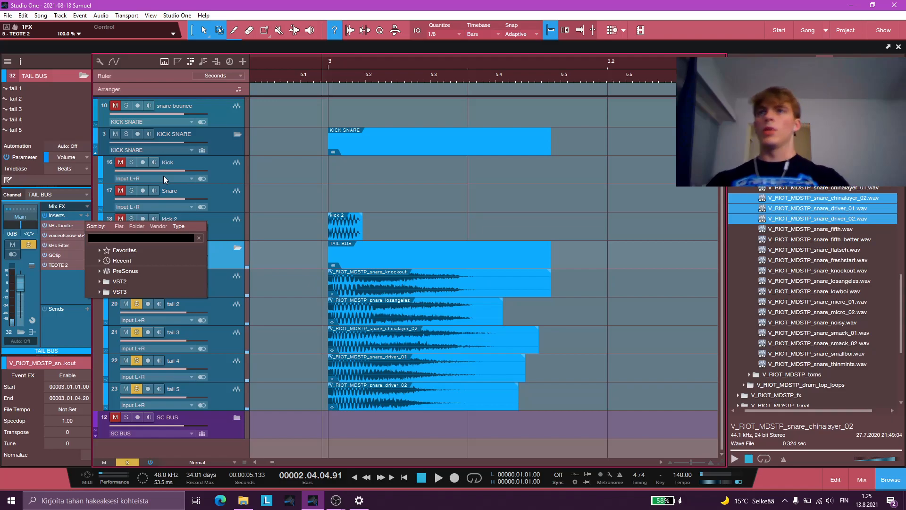
{"action": "type", "text": "gclip"}
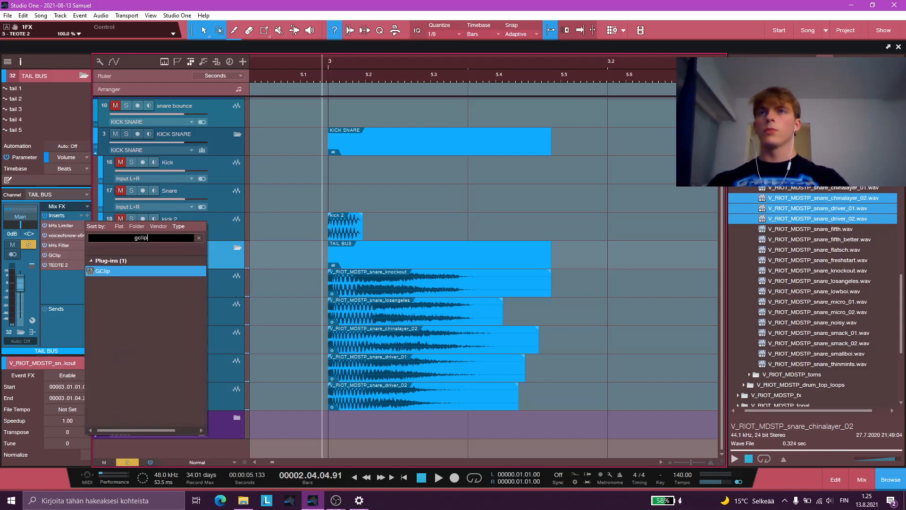
{"action": "key", "text": "Return"}
{"action": "left_click_drag", "start_coordinate": [363, 306], "coordinate": [365, 301]}
{"action": "key", "text": "space"}
{"action": "key", "text": "space"}
{"action": "key", "text": "space"}
{"action": "left_click", "coordinate": [462, 126]}
{"action": "key", "text": "space"}
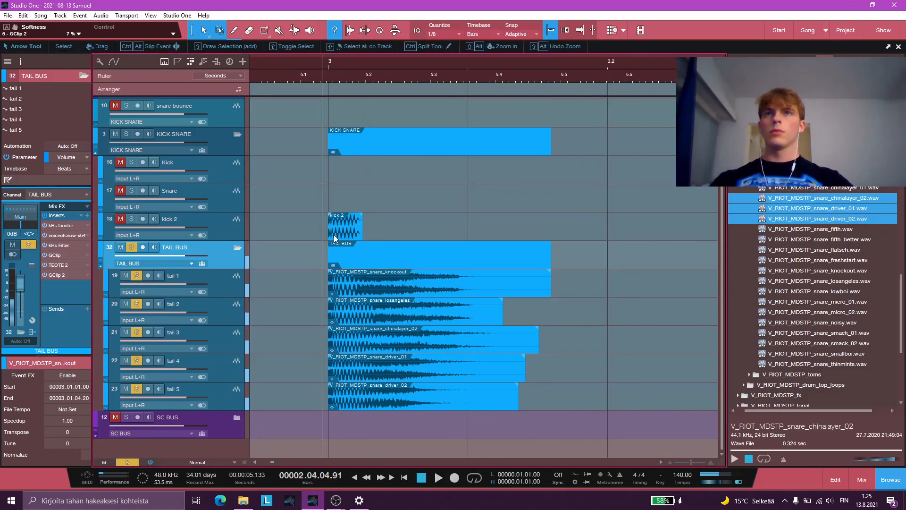
Unsolo TAIL BUS, add one stereo audio track named tail bounce in the KICK SNARE folder and place it below kick 2.
{"action": "left_click", "coordinate": [132, 247]}
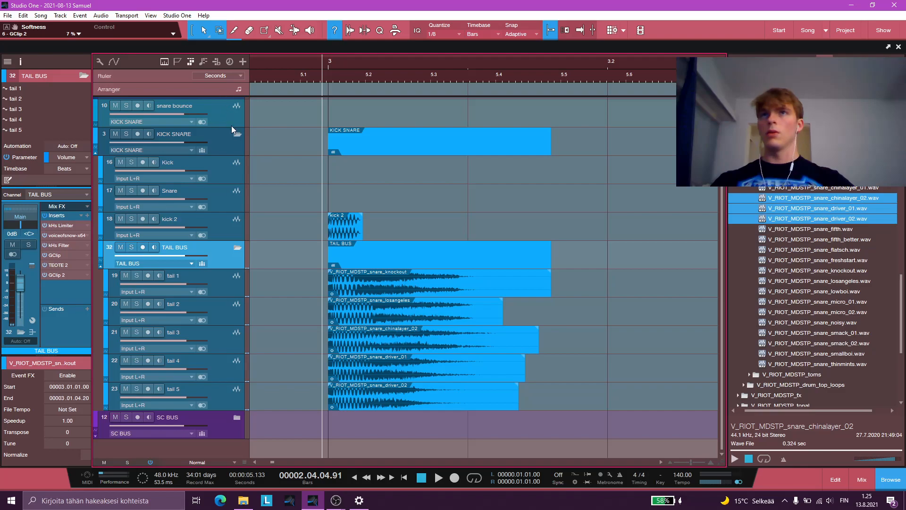
{"action": "left_click", "coordinate": [222, 147]}
{"action": "key", "text": "t"}
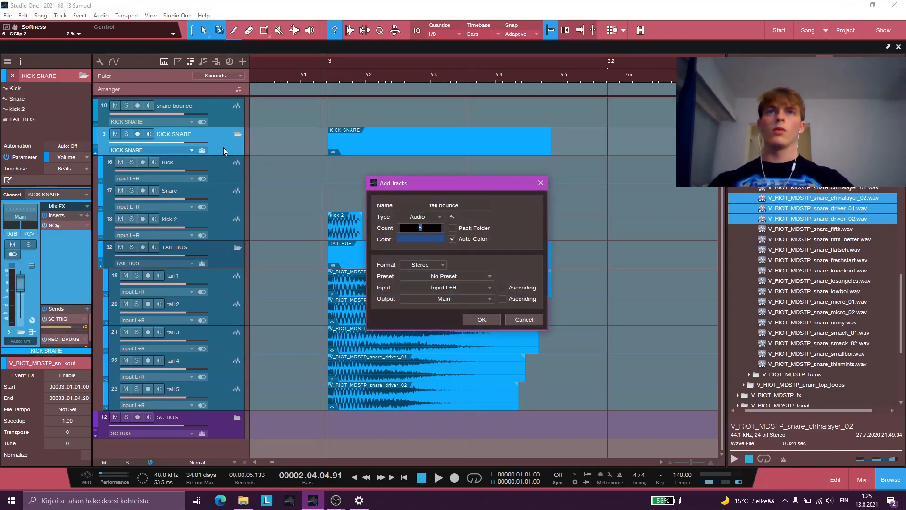
{"action": "type", "text": "1"}
{"action": "key", "text": "Return"}
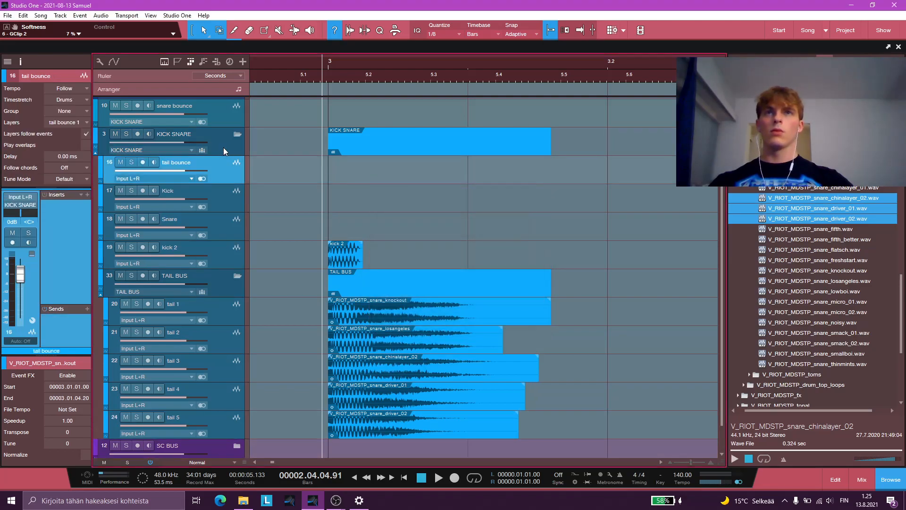
{"action": "left_click_drag", "start_coordinate": [228, 267], "coordinate": [228, 270]}
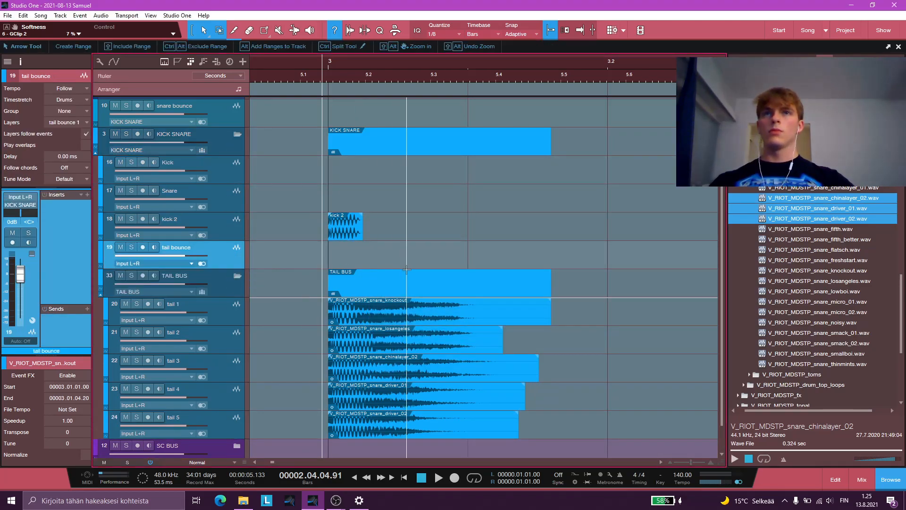
Set the tail bounce track's input to TAIL BUS, arm the track and record the processed tails onto it.
{"action": "scroll", "coordinate": [214, 218], "scroll_direction": "down", "scroll_amount": 1}
{"action": "left_click", "coordinate": [167, 236]}
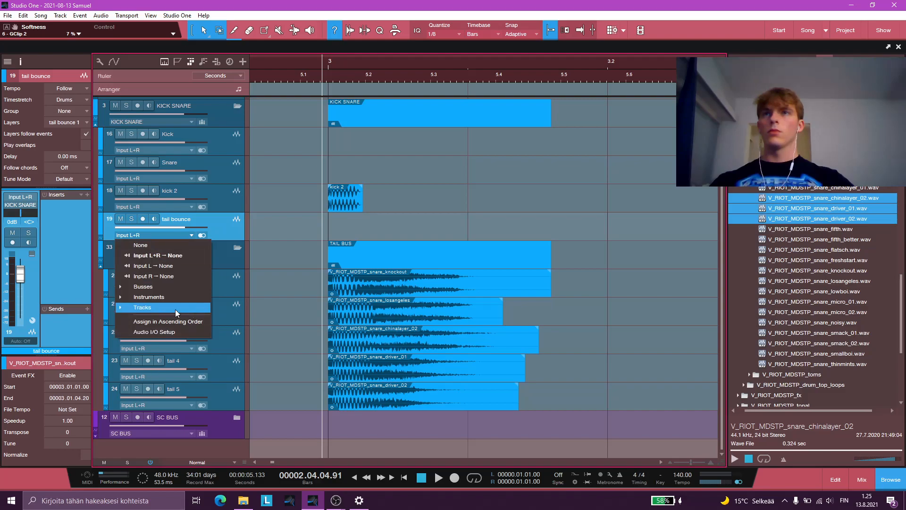
{"action": "left_click", "coordinate": [163, 284]}
{"action": "left_click", "coordinate": [174, 359]}
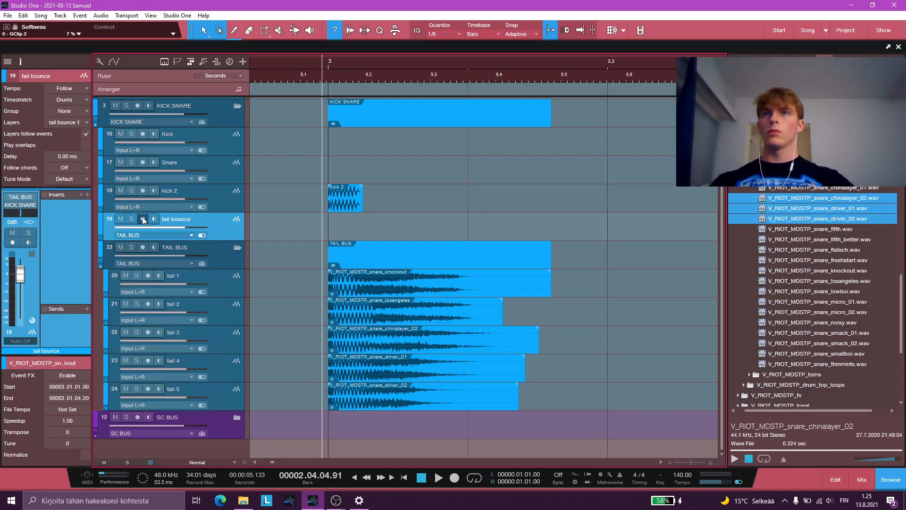
{"action": "left_click", "coordinate": [142, 220]}
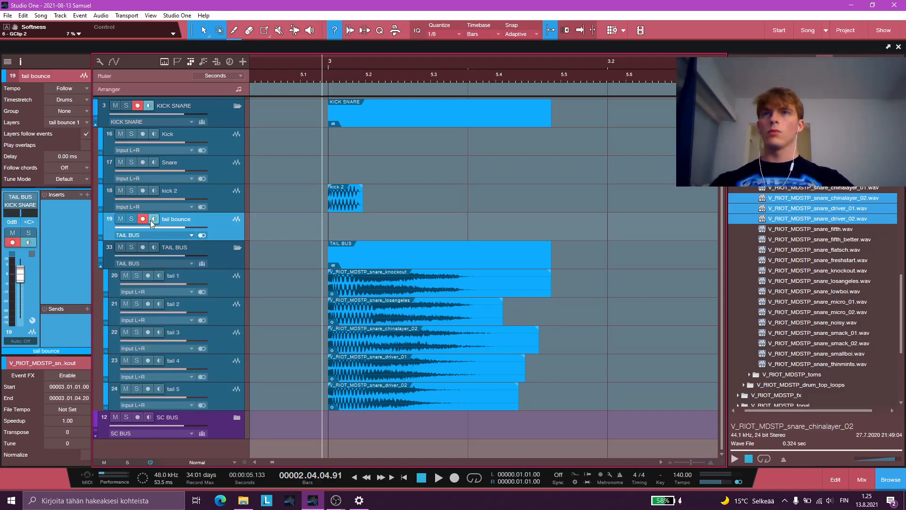
{"action": "left_click", "coordinate": [455, 478]}
{"action": "key", "text": "space"}
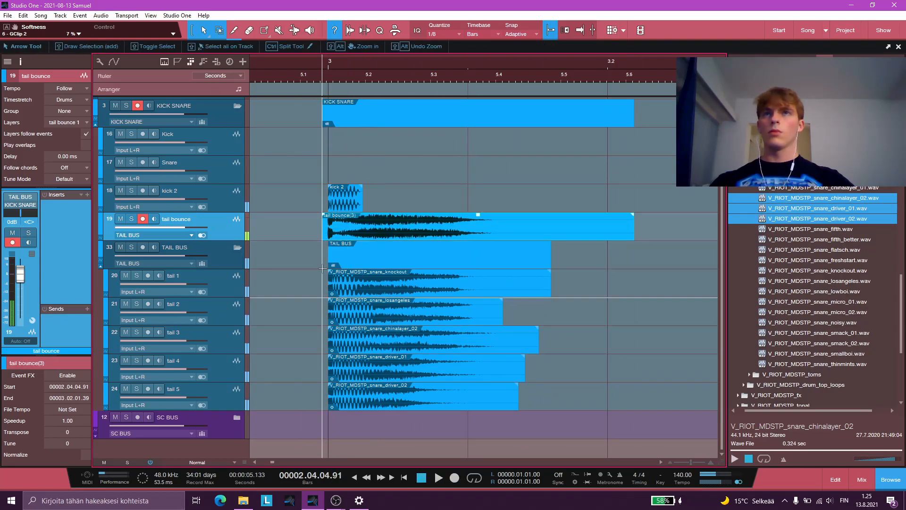
Delete the tail 1 to tail 5 tracks and remove the TAIL BUS channel.
{"action": "left_click", "coordinate": [222, 262]}
{"action": "left_click", "coordinate": [223, 287]}
{"action": "left_click", "coordinate": [231, 391], "text": "shift"}
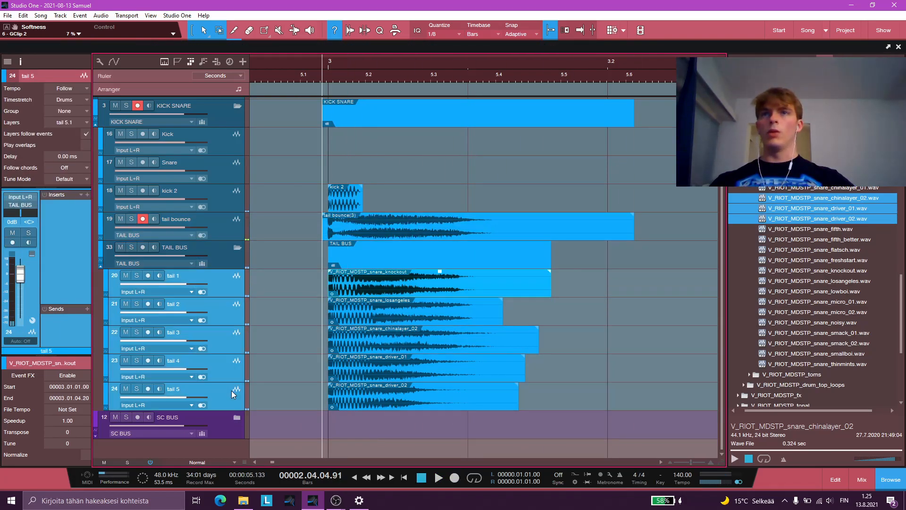
{"action": "key", "text": "Delete"}
{"action": "left_click", "coordinate": [233, 314]}
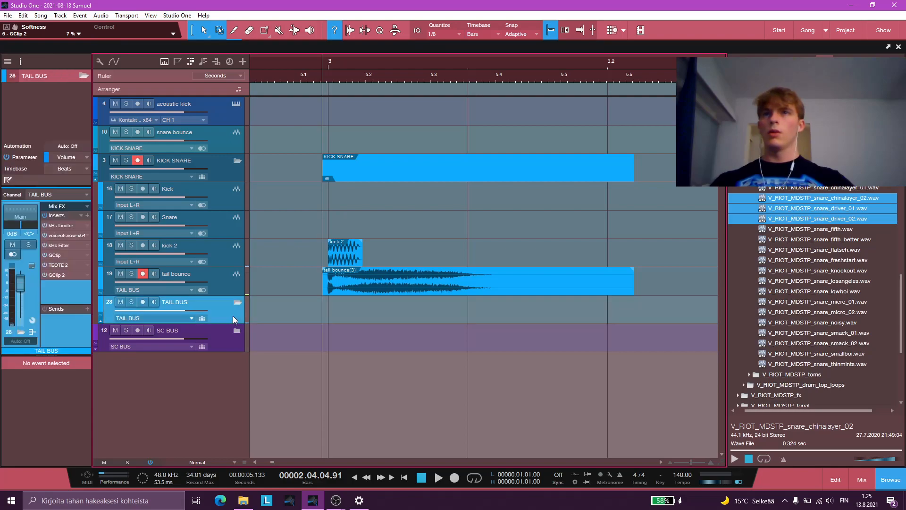
{"action": "right_click", "coordinate": [51, 291]}
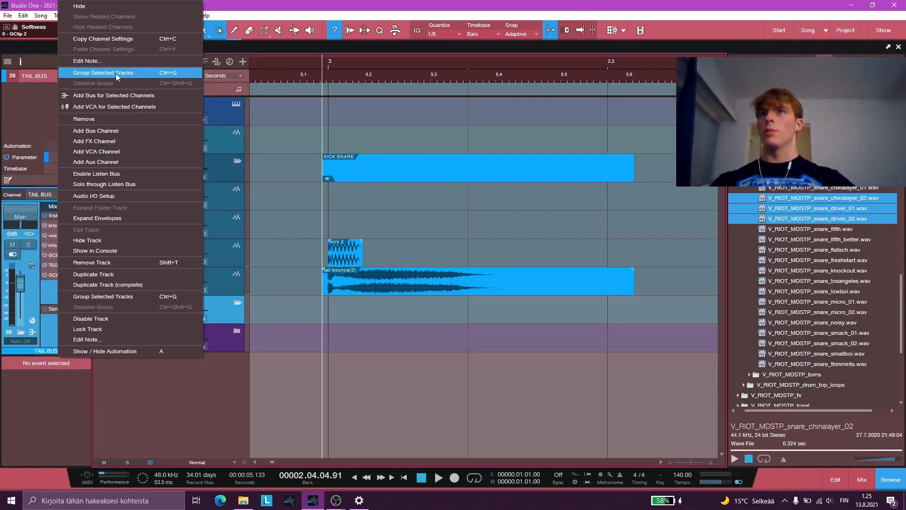
{"action": "left_click", "coordinate": [106, 119]}
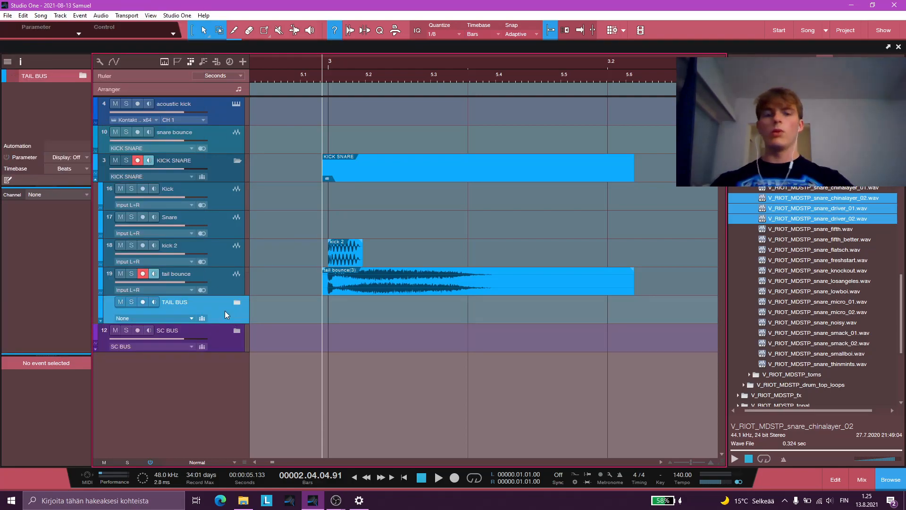
Solo the tail bounce track and play back the recorded bounce.
{"action": "left_click", "coordinate": [131, 274]}
{"action": "key", "text": "space"}
{"action": "key", "text": "space"}
{"action": "key", "text": "space"}
{"action": "key", "text": "space"}
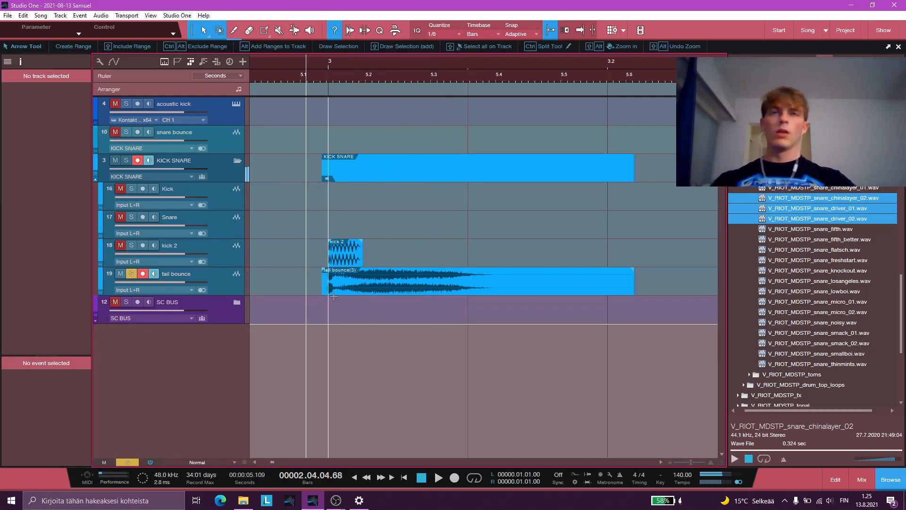
Split the tail bounce event at the start of bar 3 and delete the silent portion before it.
{"action": "scroll", "coordinate": [343, 293], "scroll_direction": "up", "scroll_amount": 2}
{"action": "scroll", "coordinate": [345, 293], "scroll_direction": "down", "scroll_amount": 5}
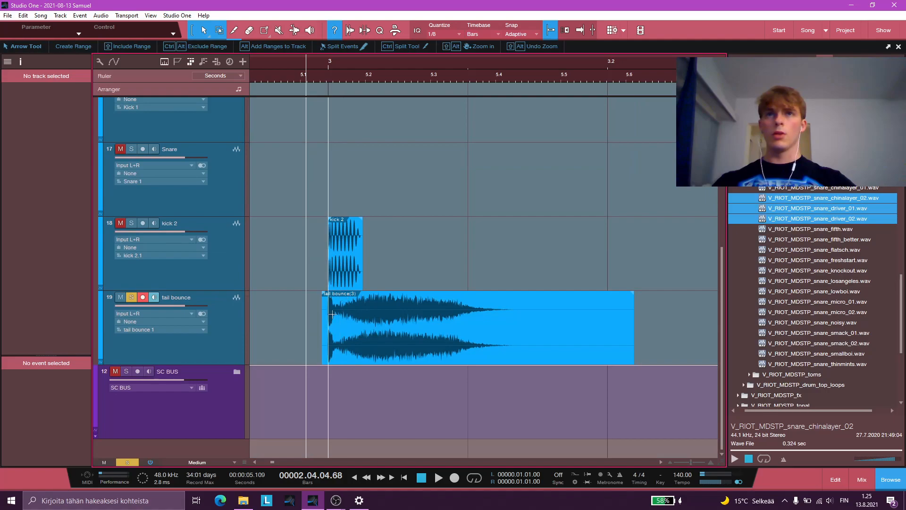
{"action": "scroll", "coordinate": [339, 300], "scroll_direction": "up", "scroll_amount": 3}
{"action": "scroll", "coordinate": [317, 332], "scroll_direction": "up", "scroll_amount": 4}
{"action": "scroll", "coordinate": [318, 331], "scroll_direction": "up", "scroll_amount": 2}
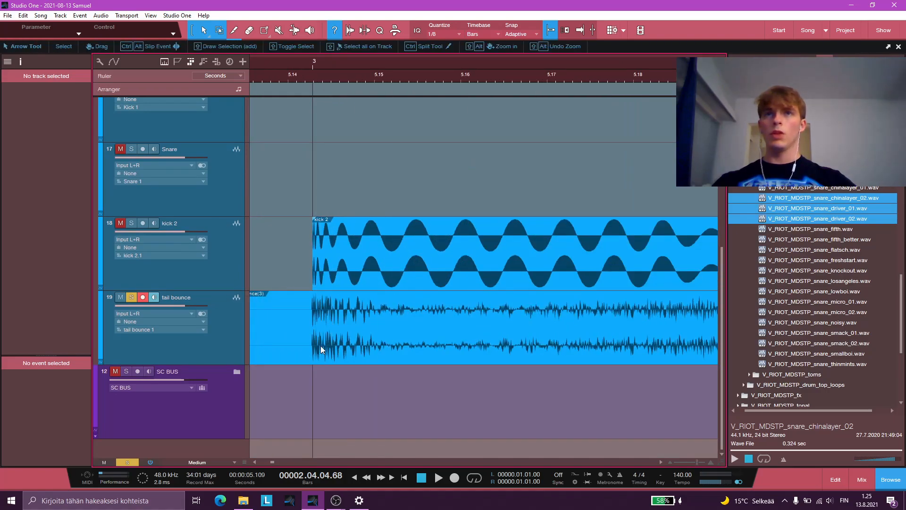
{"action": "left_click", "coordinate": [312, 319], "text": "ctrl"}
{"action": "left_click", "coordinate": [296, 349]}
{"action": "key", "text": "Delete"}
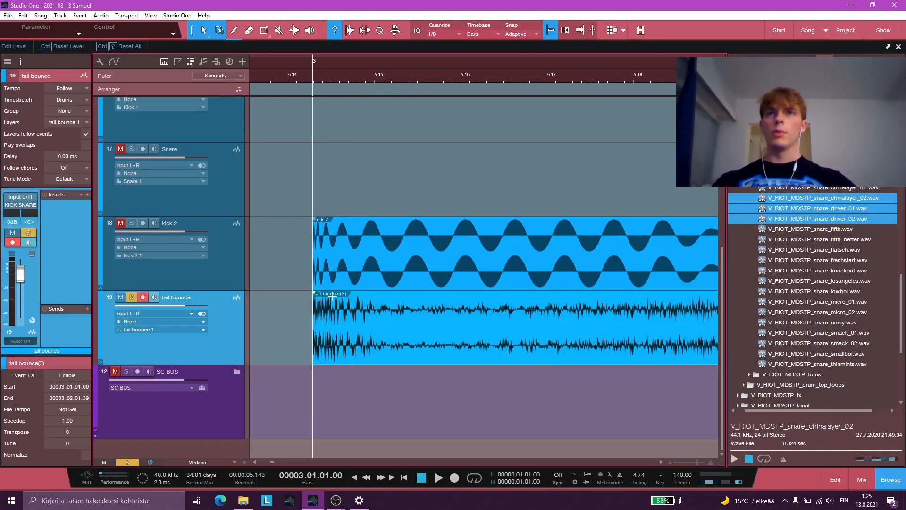
Add a fade-in of about 0.01 seconds to the tail bounce event and bend its curve inward for a slower rise.
{"action": "left_click_drag", "start_coordinate": [314, 293], "coordinate": [395, 295]}
{"action": "left_click_drag", "start_coordinate": [355, 327], "coordinate": [333, 336]}
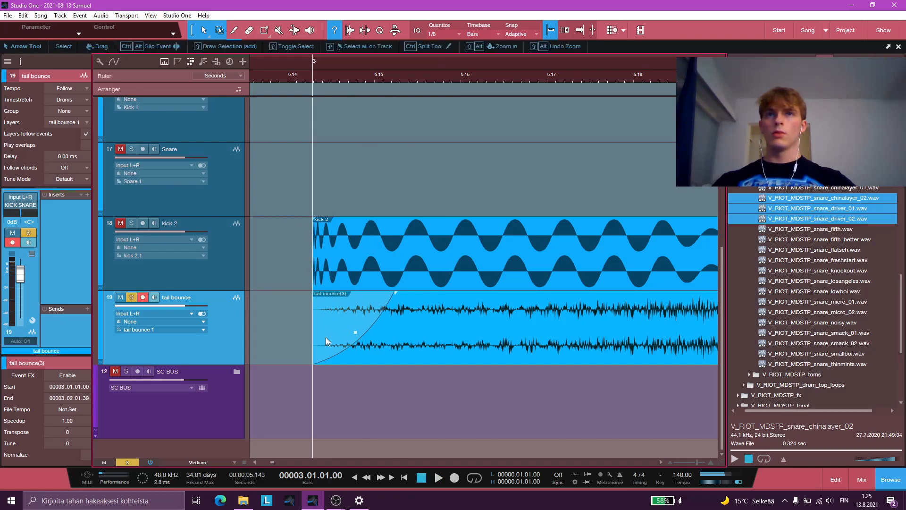
{"action": "scroll", "coordinate": [229, 271], "scroll_direction": "down", "scroll_amount": 3}
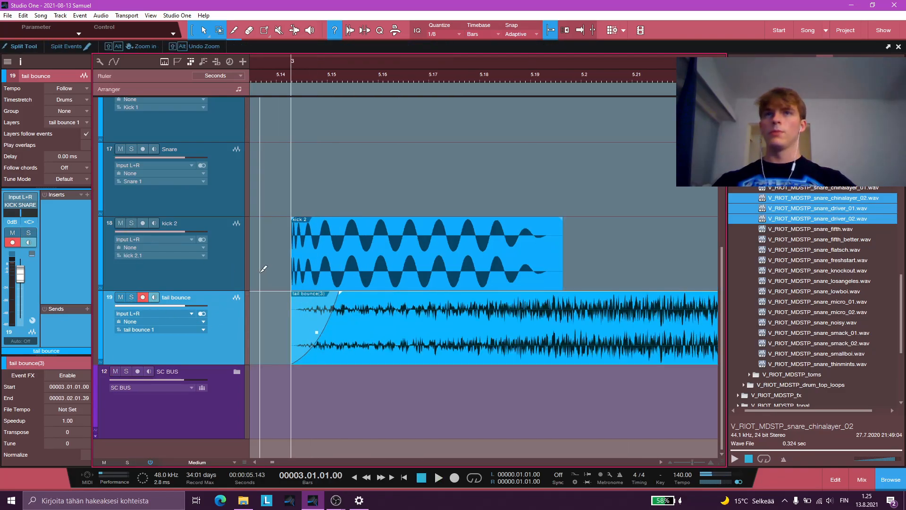
Route the kick 2 track's output to the KICK SNARE bus.
{"action": "left_click", "coordinate": [194, 270]}
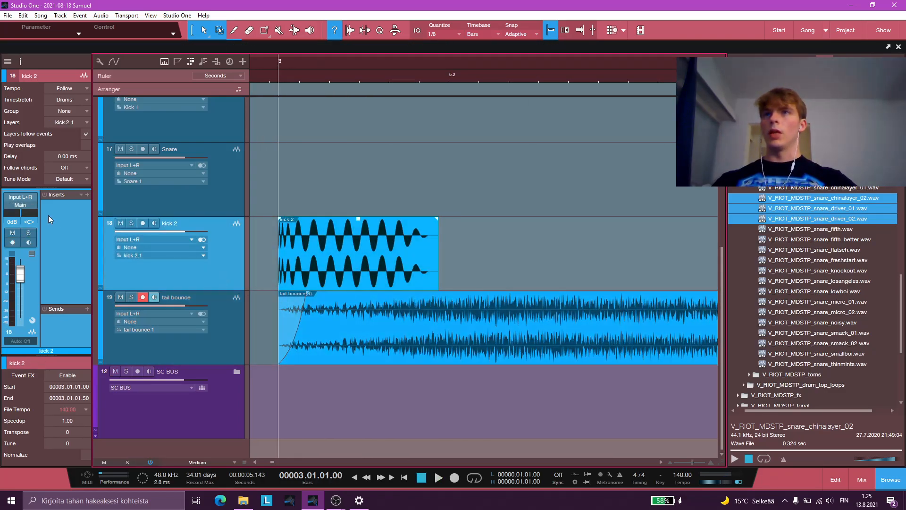
{"action": "left_click", "coordinate": [24, 206]}
{"action": "left_click", "coordinate": [52, 246]}
Inspect GClip on the KICK SNARE bus and play back kick 2 together with the tail bounce.
{"action": "scroll", "coordinate": [194, 275], "scroll_direction": "up", "scroll_amount": 4}
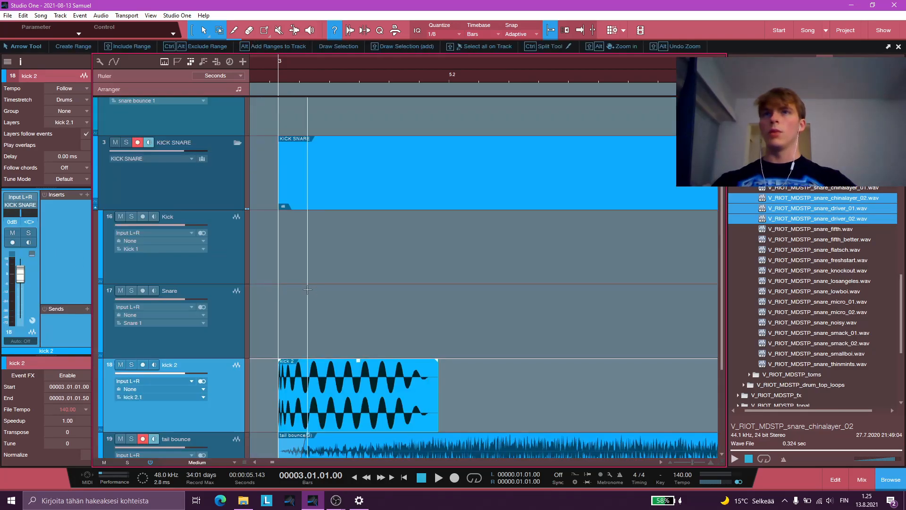
{"action": "left_click", "coordinate": [225, 230]}
{"action": "double_click", "coordinate": [67, 228]}
{"action": "key", "text": "Escape"}
{"action": "scroll", "coordinate": [276, 300], "scroll_direction": "down", "scroll_amount": 3}
{"action": "key", "text": "space"}
{"action": "key", "text": "space"}
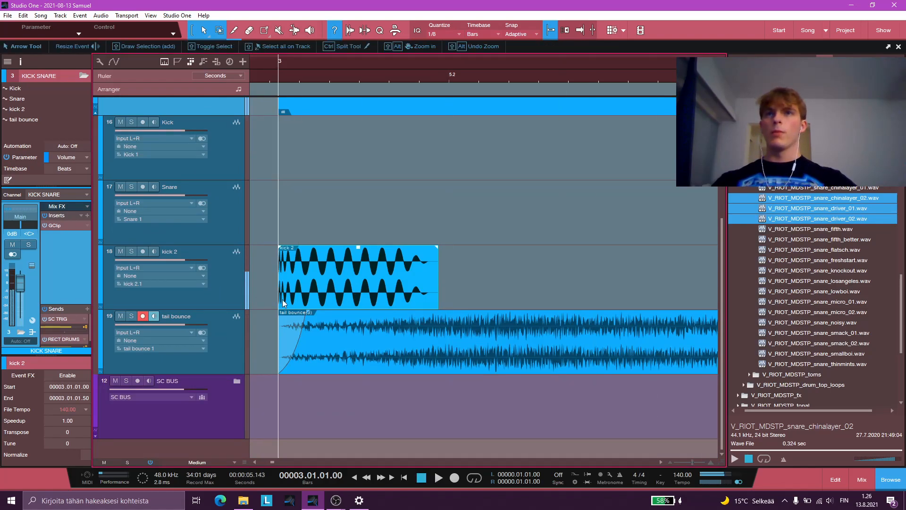
Audition the layered snare from just before bar 3 and examine the onset of the kick 2 waveform.
{"action": "scroll", "coordinate": [481, 316], "scroll_direction": "down", "scroll_amount": 5}
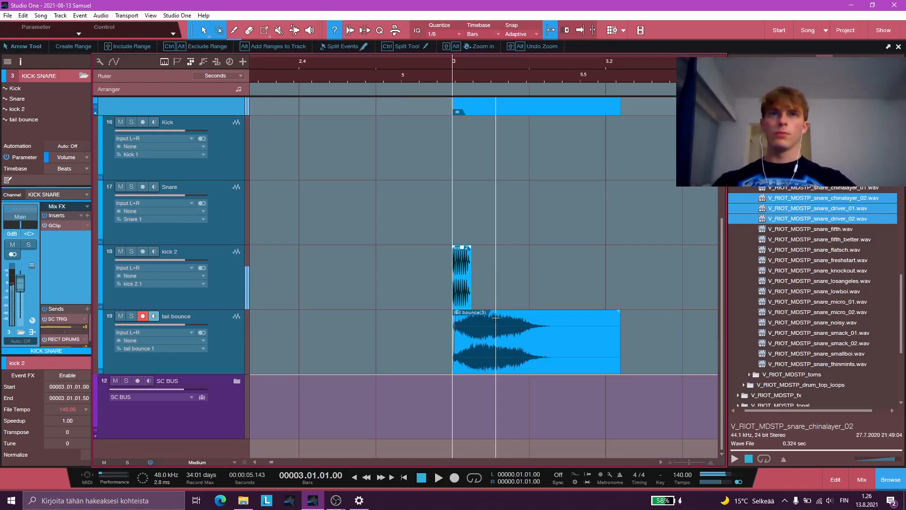
{"action": "scroll", "coordinate": [495, 317], "scroll_direction": "up", "scroll_amount": 4}
{"action": "key", "text": "space"}
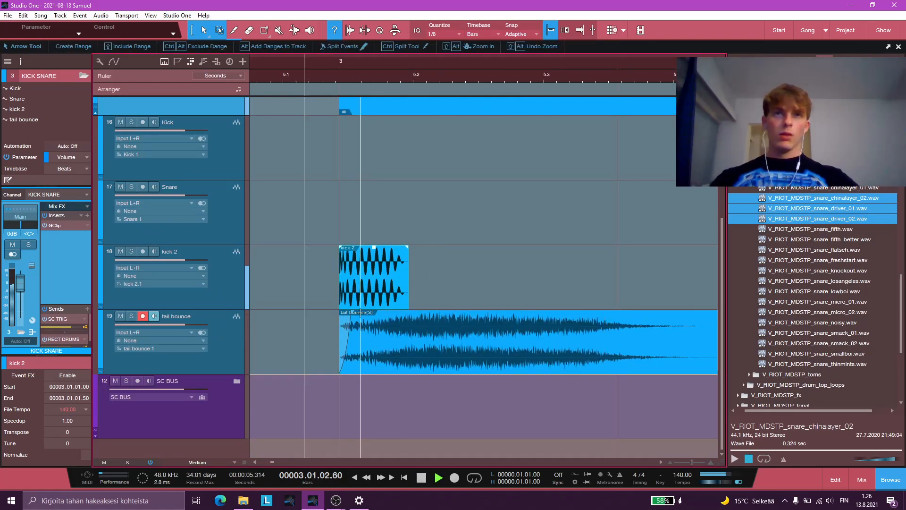
{"action": "key", "text": "space"}
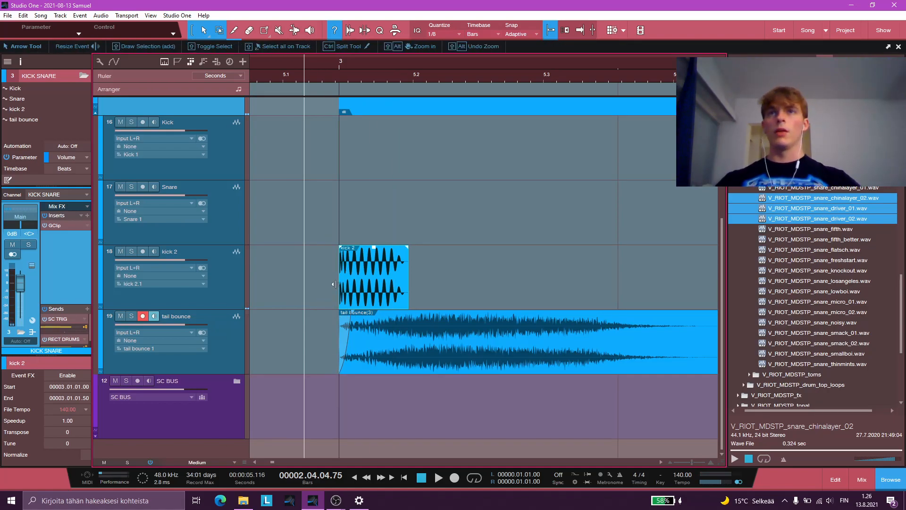
{"action": "scroll", "coordinate": [333, 284], "scroll_direction": "up", "scroll_amount": 6}
{"action": "key", "text": "space"}
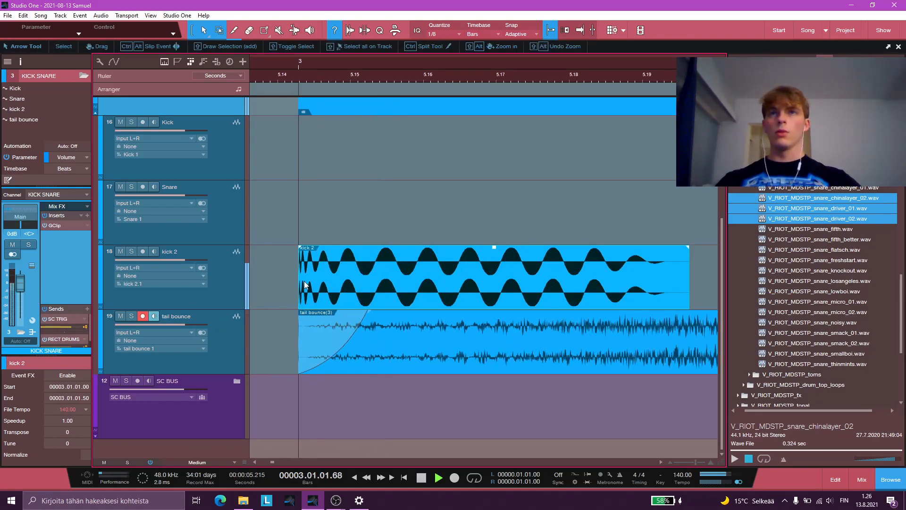
{"action": "key", "text": "space"}
Enable the gain envelope on the kick 2 event, boost its onset over about the first 3 ms, and audition the result.
{"action": "right_click", "coordinate": [356, 276]}
{"action": "right_click", "coordinate": [350, 292]}
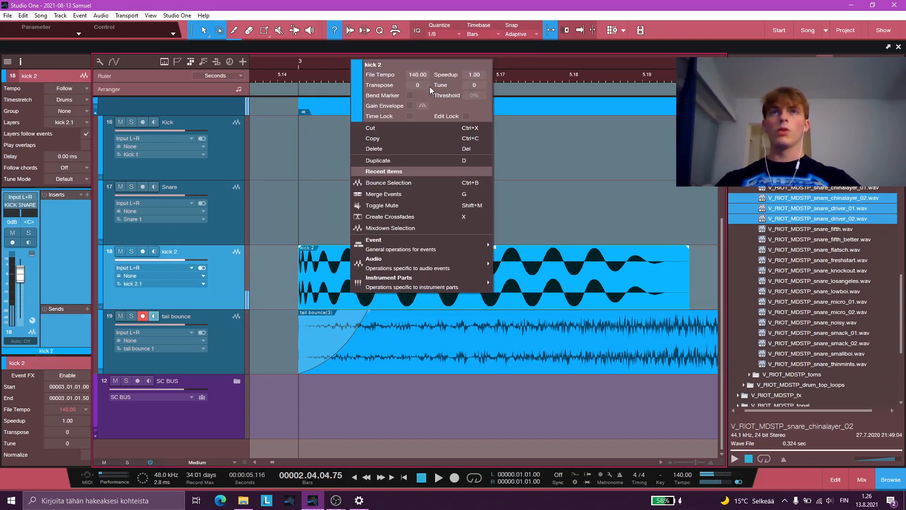
{"action": "left_click", "coordinate": [282, 293]}
{"action": "scroll", "coordinate": [288, 294], "scroll_direction": "up", "scroll_amount": 4}
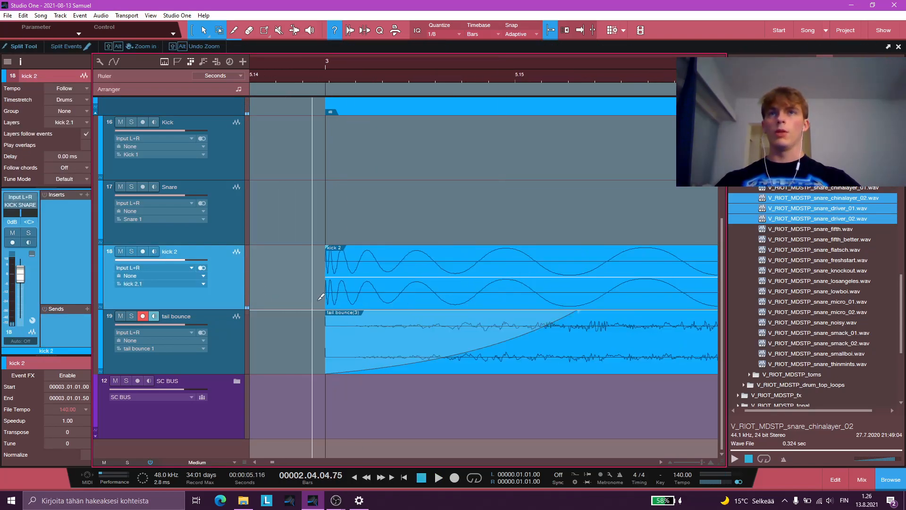
{"action": "left_click_drag", "start_coordinate": [396, 274], "coordinate": [354, 259]}
{"action": "key", "text": "space"}
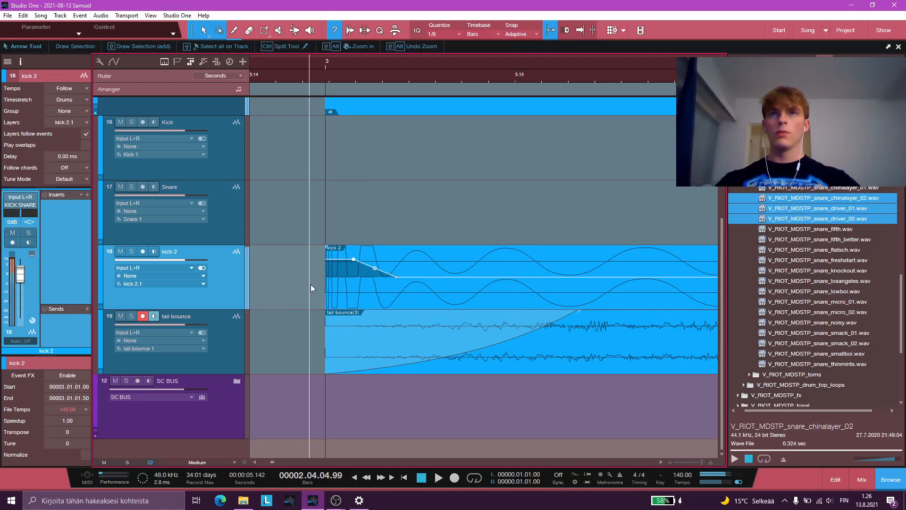
{"action": "key", "text": "space"}
Insert soothe2 on the KICK SNARE bus and place it ahead of GClip.
{"action": "scroll", "coordinate": [299, 285], "scroll_direction": "down", "scroll_amount": 5}
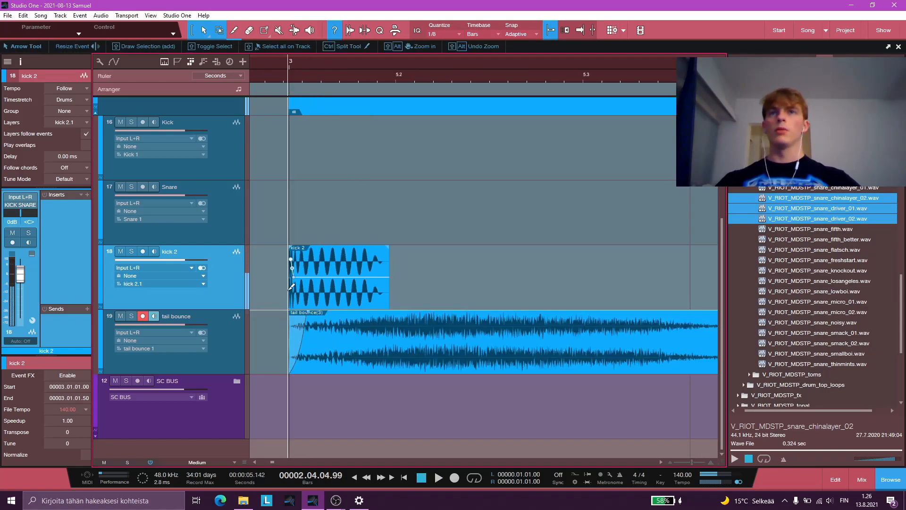
{"action": "scroll", "coordinate": [285, 296], "scroll_direction": "down", "scroll_amount": 1}
{"action": "scroll", "coordinate": [287, 292], "scroll_direction": "down", "scroll_amount": 2}
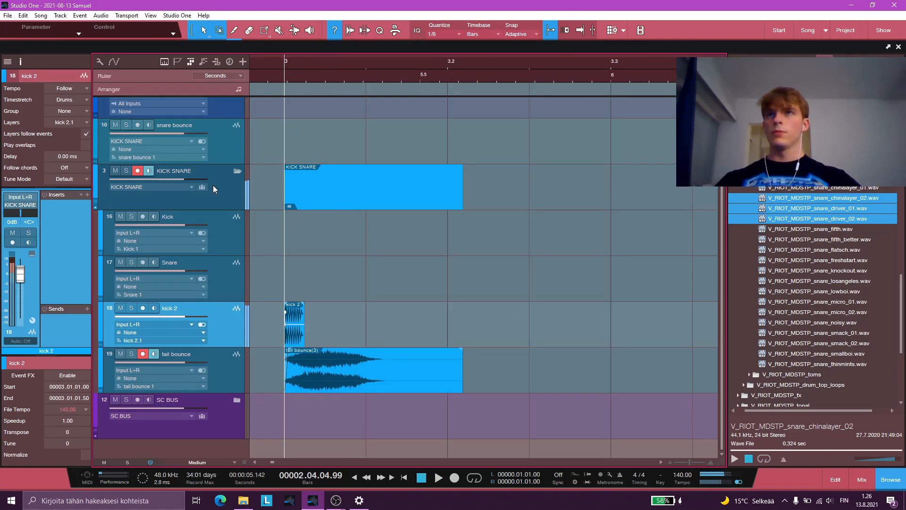
{"action": "left_click", "coordinate": [213, 183]}
{"action": "left_click", "coordinate": [87, 215]}
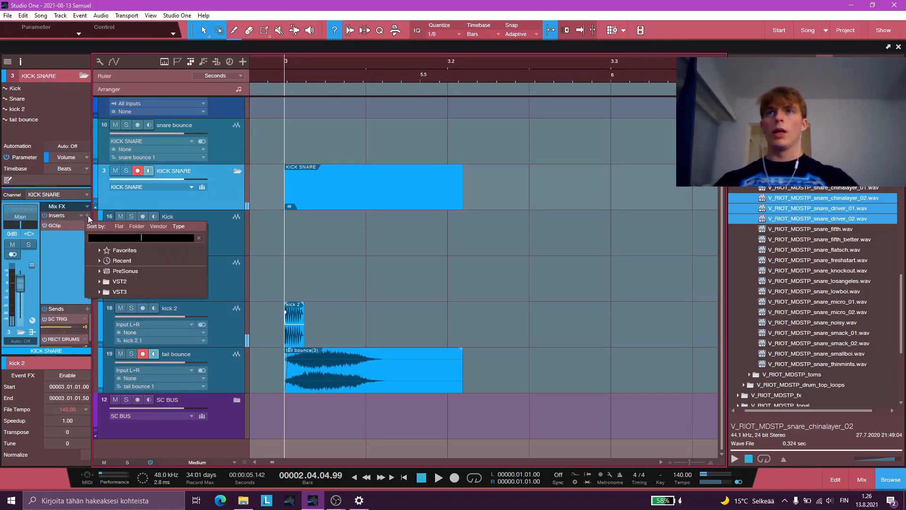
{"action": "type", "text": "soothe"}
{"action": "key", "text": "Return"}
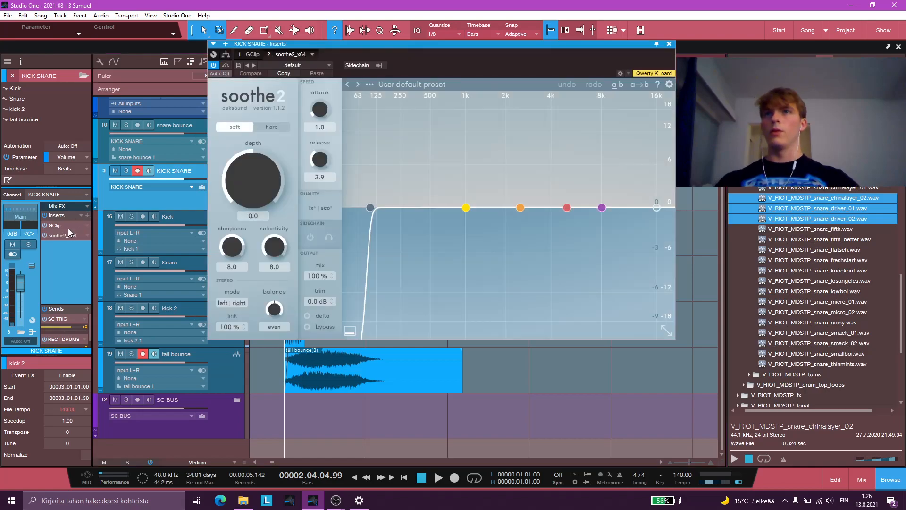
Set soothe2 to hard mode with a depth of 3.0, monitoring the delta signal during playback.
{"action": "left_click", "coordinate": [272, 127]}
{"action": "key", "text": "space"}
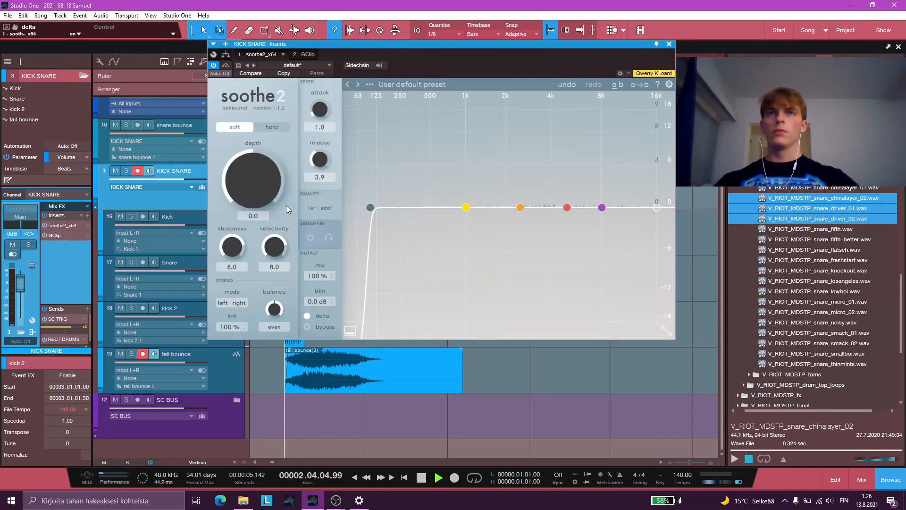
{"action": "left_click_drag", "start_coordinate": [259, 216], "coordinate": [261, 185]}
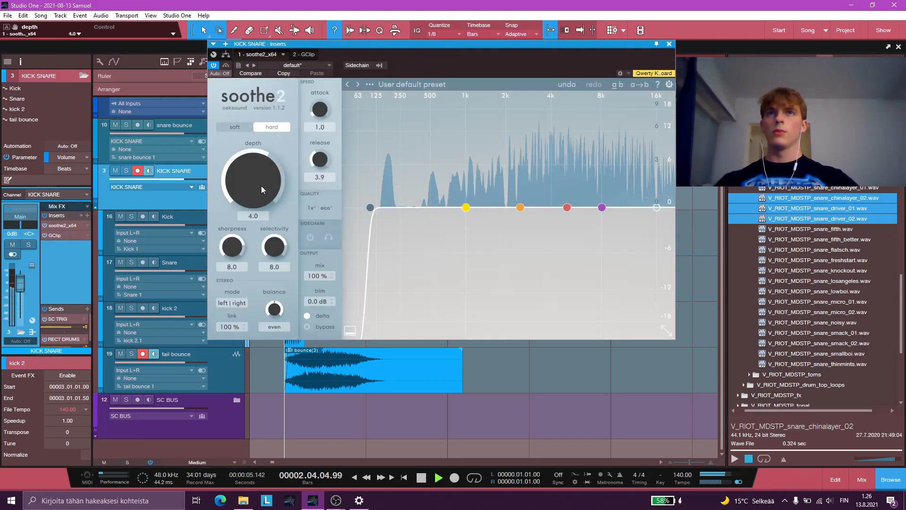
{"action": "key", "text": "space"}
{"action": "key", "text": "space"}
Set soothe2's low cut to 310 Hz, then compare the snare with the plugin bypassed and active.
{"action": "left_click_drag", "start_coordinate": [372, 208], "coordinate": [409, 209]}
{"action": "key", "text": "space"}
{"action": "key", "text": "space"}
{"action": "left_click", "coordinate": [307, 328]}
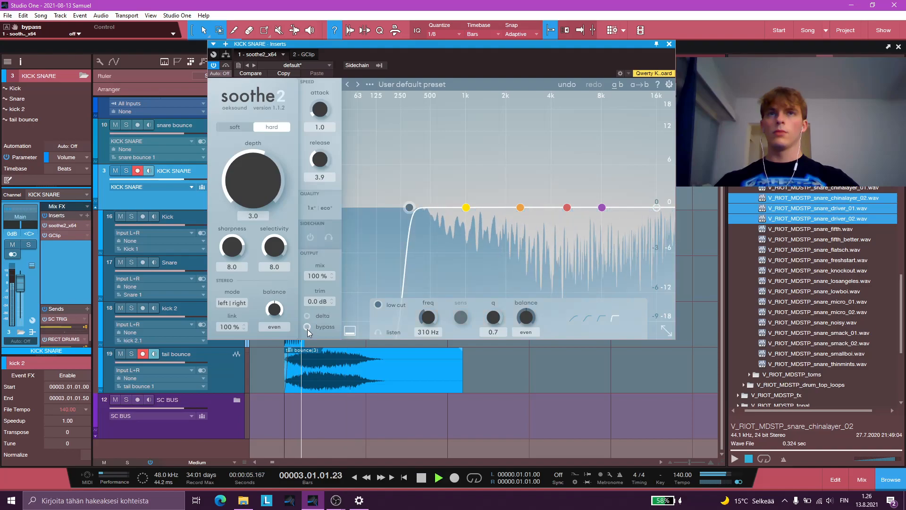
{"action": "left_click", "coordinate": [307, 328]}
{"action": "key", "text": "space"}
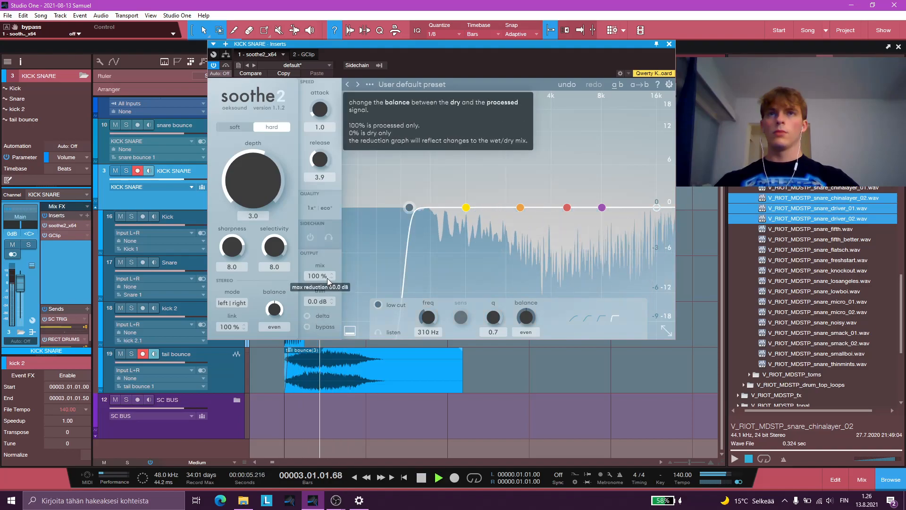
Reduce soothe2's mix to 73 % while listening to the snare, then close the plugin window.
{"action": "left_click_drag", "start_coordinate": [322, 279], "coordinate": [319, 461]}
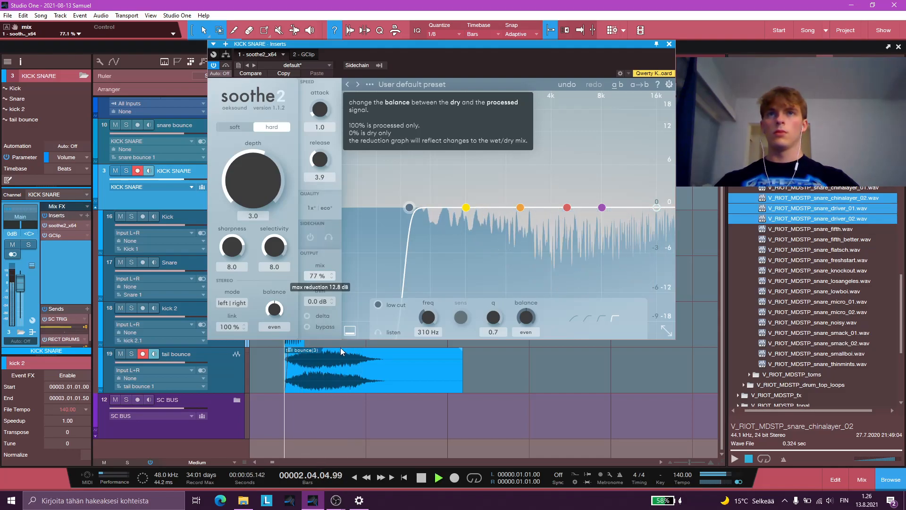
{"action": "left_click_drag", "start_coordinate": [337, 336], "coordinate": [333, 353]}
{"action": "key", "text": "space"}
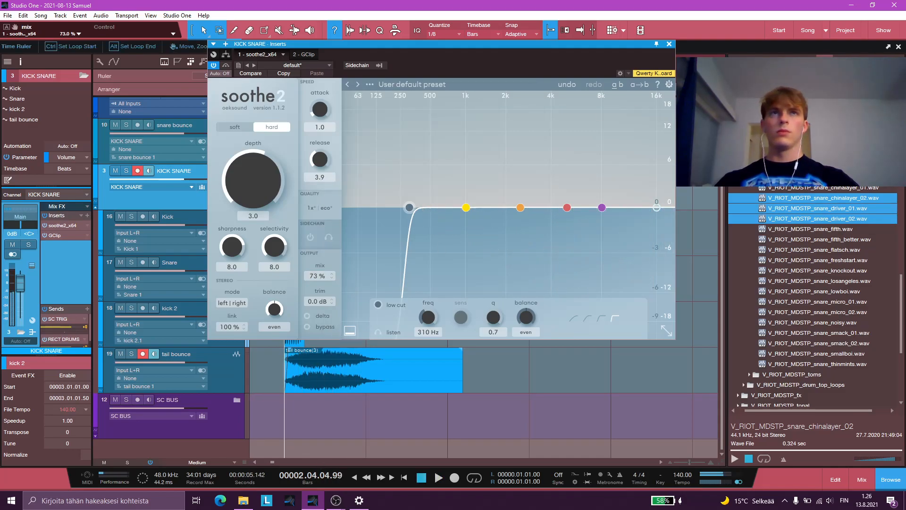
{"action": "left_click", "coordinate": [670, 44]}
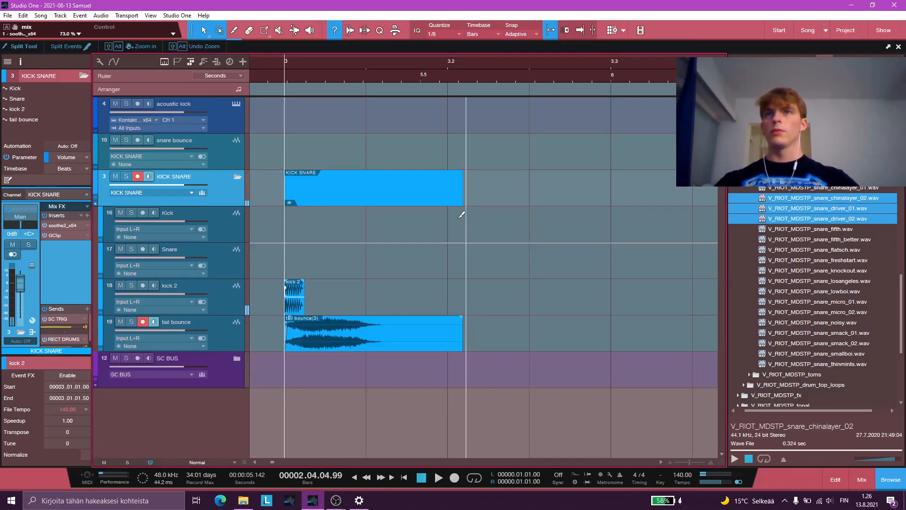
Check how GClip clips the KICK SNARE bus during playback and examine the kick 2 and tail bounce waveforms.
{"action": "left_click", "coordinate": [75, 233]}
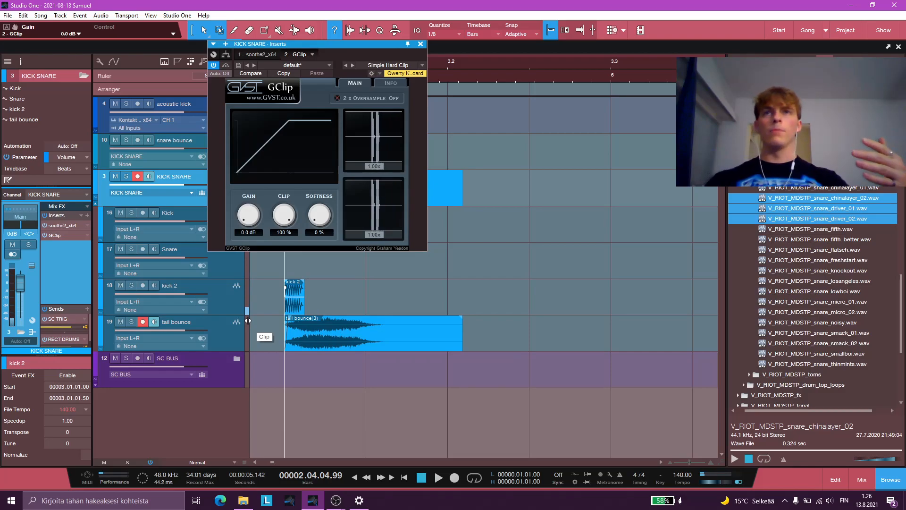
{"action": "scroll", "coordinate": [283, 309], "scroll_direction": "up", "scroll_amount": 8}
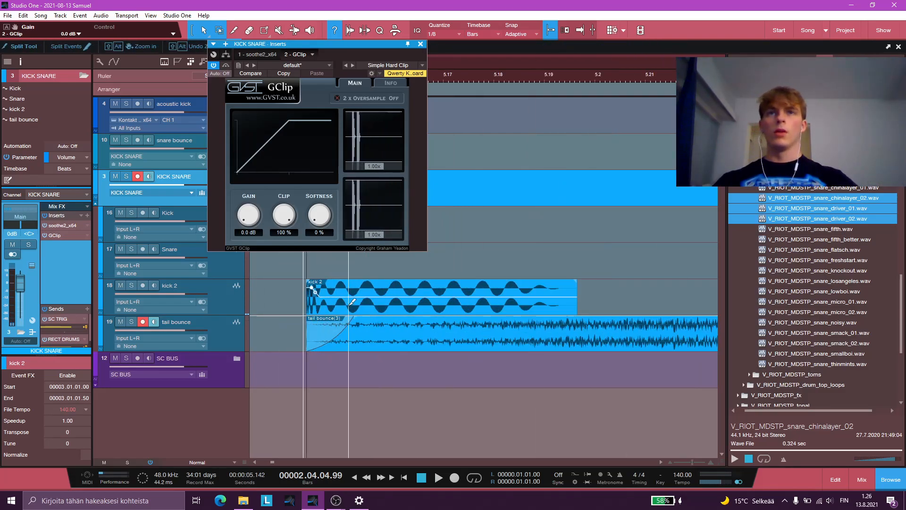
{"action": "scroll", "coordinate": [353, 321], "scroll_direction": "up", "scroll_amount": 4}
{"action": "scroll", "coordinate": [406, 299], "scroll_direction": "down", "scroll_amount": 4}
{"action": "scroll", "coordinate": [415, 312], "scroll_direction": "up", "scroll_amount": 1}
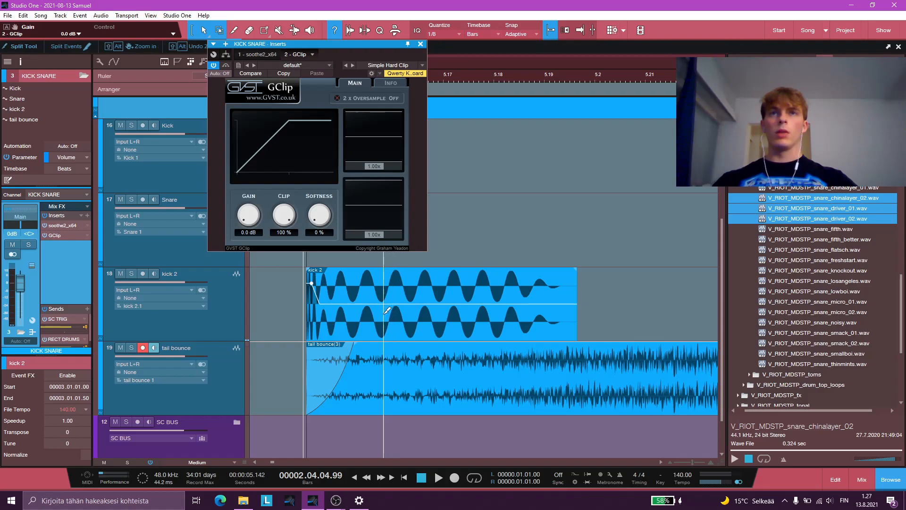
{"action": "scroll", "coordinate": [415, 298], "scroll_direction": "up", "scroll_amount": 5}
{"action": "scroll", "coordinate": [428, 289], "scroll_direction": "down", "scroll_amount": 10}
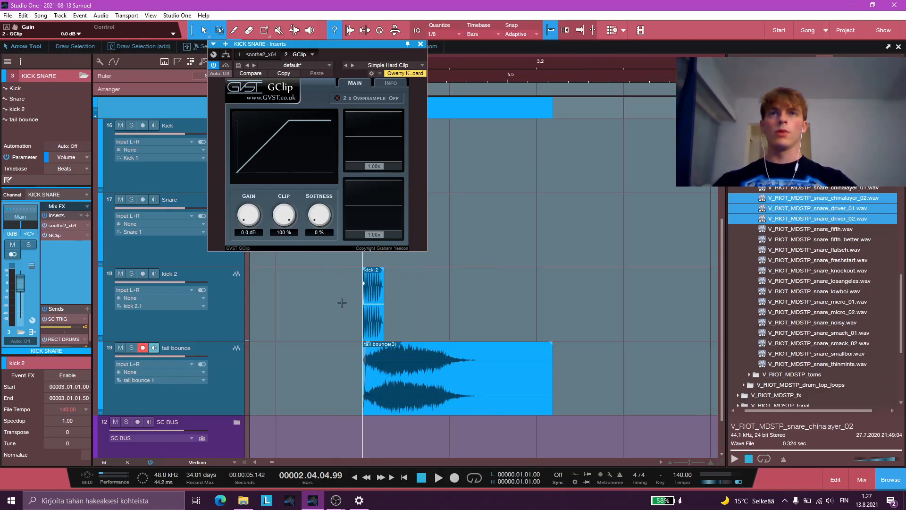
{"action": "key", "text": "space"}
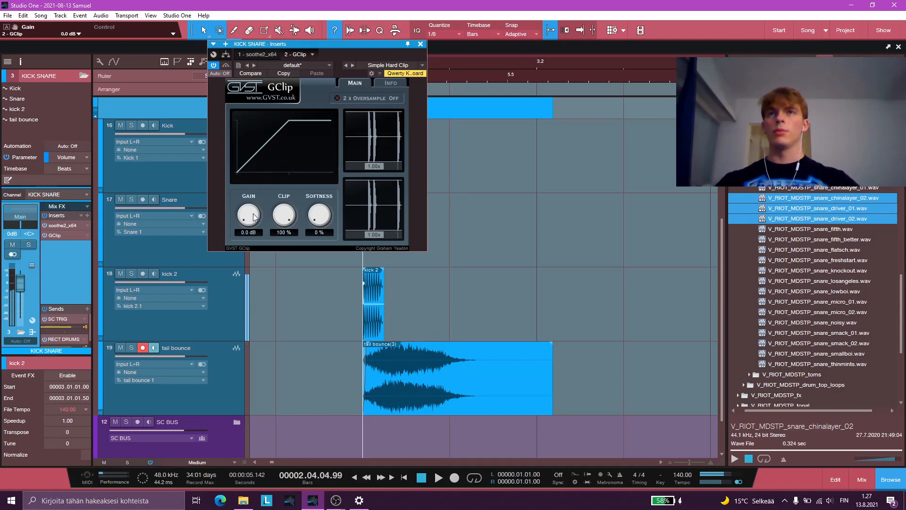
{"action": "key", "text": "space"}
{"action": "key", "text": "space"}
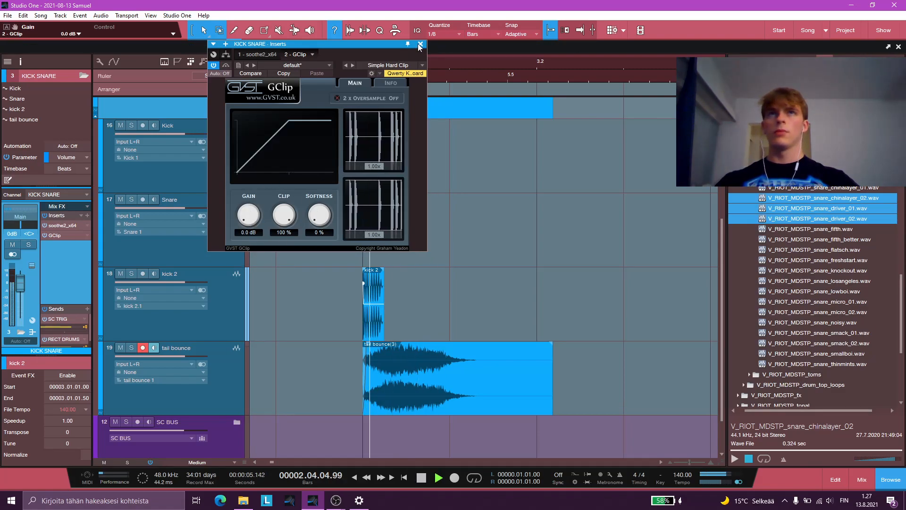
{"action": "left_click", "coordinate": [420, 44]}
Record the KICK SNARE bus onto the snare bounce track, starting just before bar 3 at 2.04.04.47.
{"action": "scroll", "coordinate": [340, 203], "scroll_direction": "down", "scroll_amount": 5}
{"action": "scroll", "coordinate": [303, 236], "scroll_direction": "up", "scroll_amount": 5}
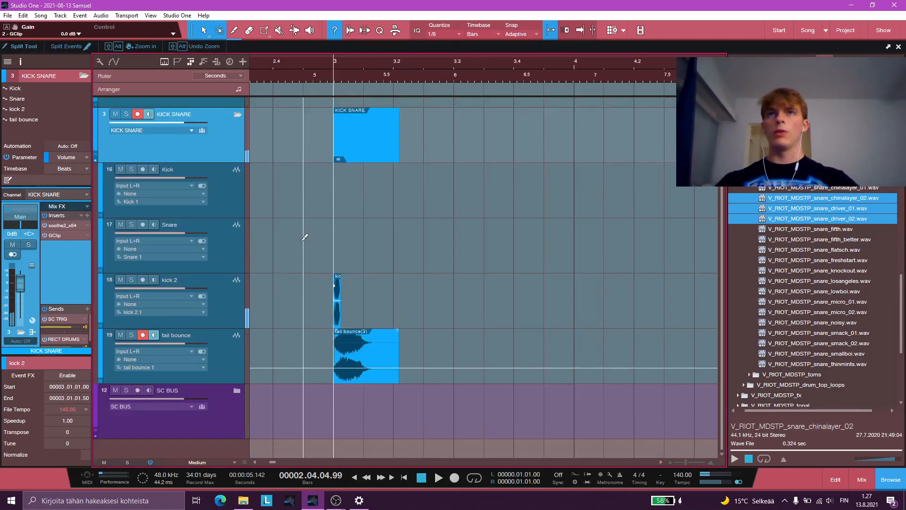
{"action": "left_click", "coordinate": [227, 184]}
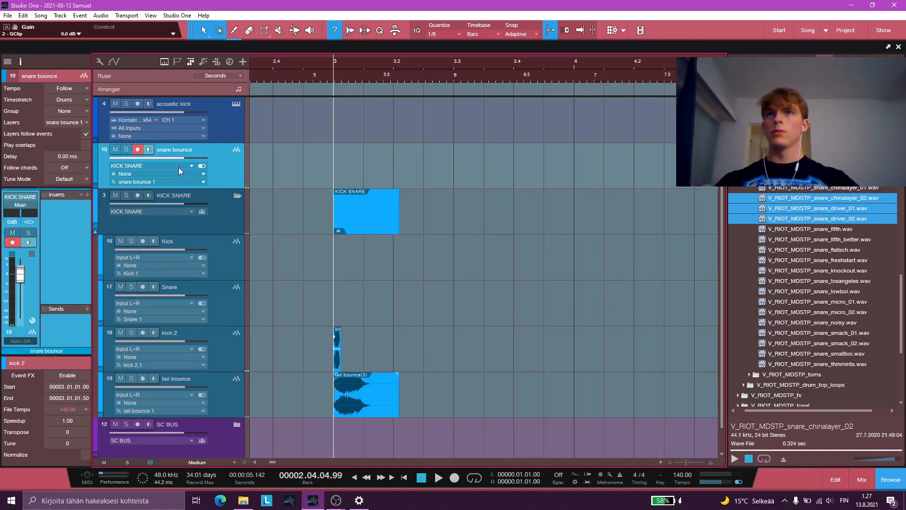
{"action": "left_click", "coordinate": [325, 166]}
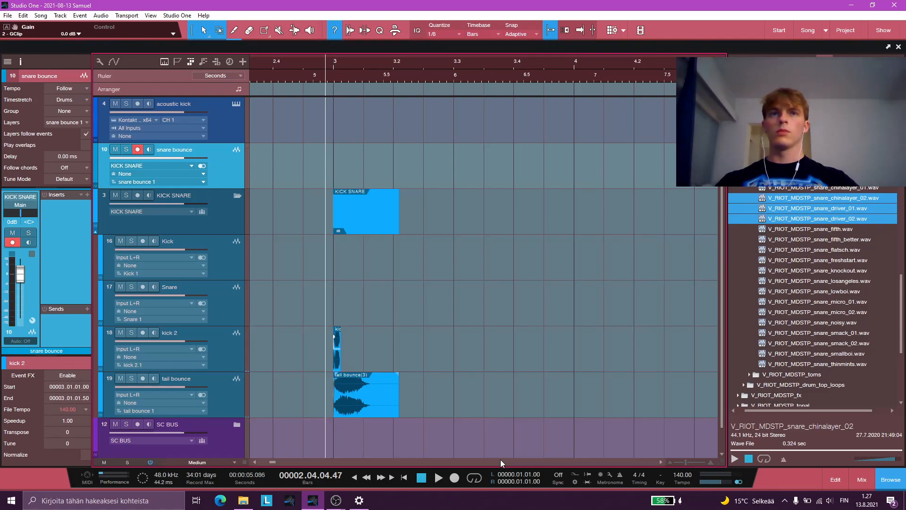
{"action": "left_click", "coordinate": [455, 478]}
{"action": "key", "text": "space"}
Trim the recorded snare bounce event to start at bar 3 and end at 3.01.03.71, deleting the excess on both sides.
{"action": "key", "text": "z"}
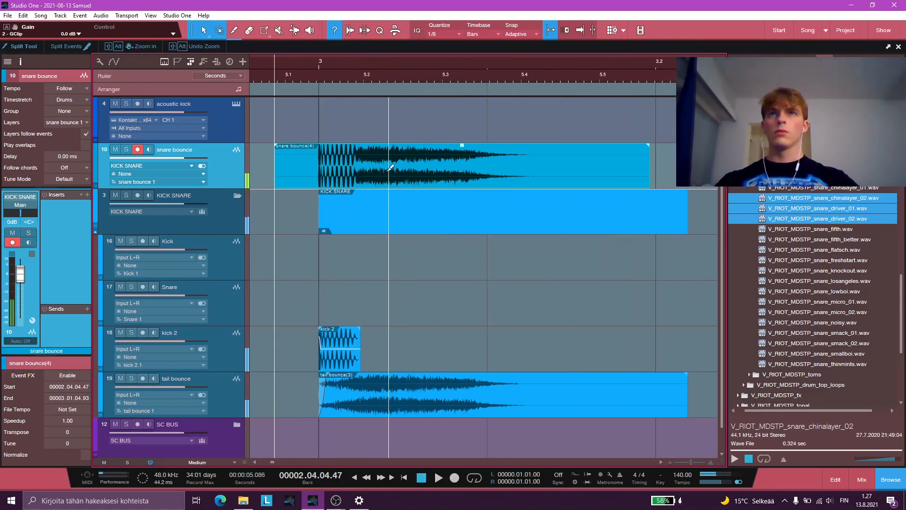
{"action": "scroll", "coordinate": [354, 203], "scroll_direction": "up", "scroll_amount": 1}
{"action": "left_click", "coordinate": [312, 189]}
{"action": "double_click", "coordinate": [318, 187]}
{"action": "left_click", "coordinate": [311, 233]}
{"action": "key", "text": "Delete"}
{"action": "double_click", "coordinate": [551, 193]}
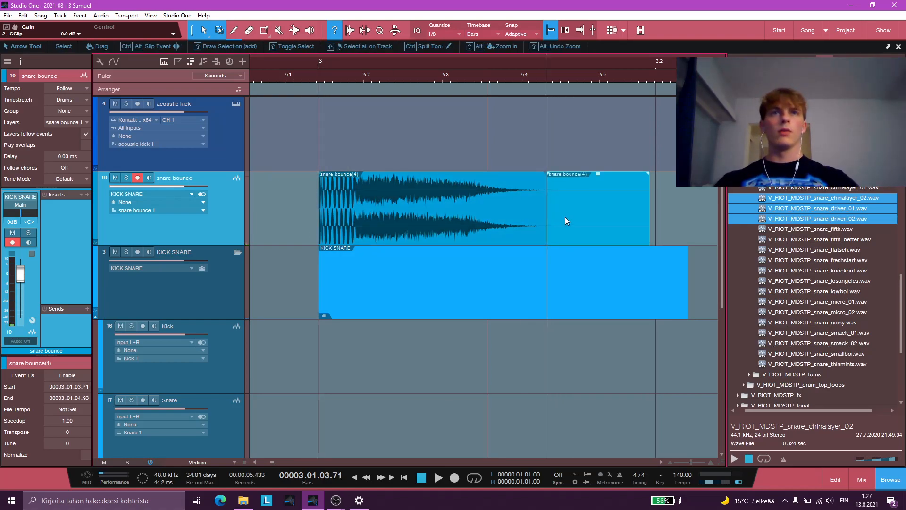
{"action": "key", "text": "Delete"}
{"action": "scroll", "coordinate": [565, 217], "scroll_direction": "down", "scroll_amount": 1}
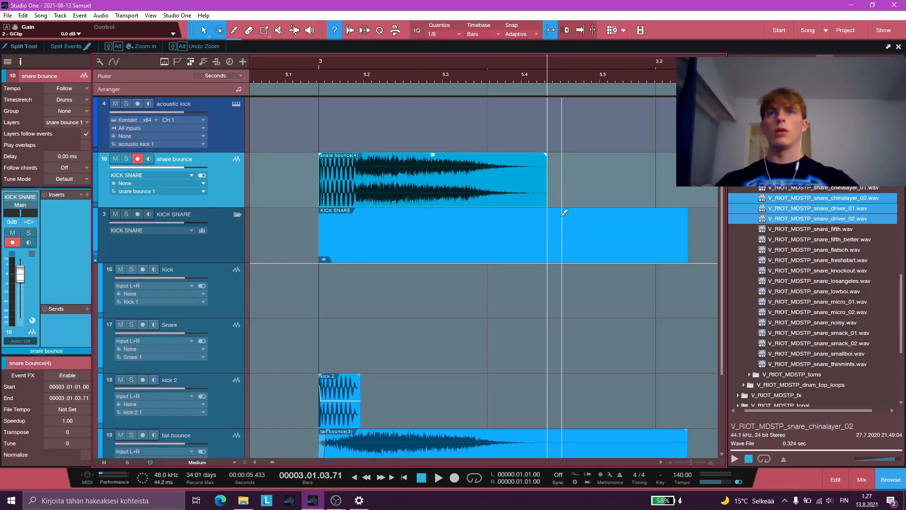
Collapse the KICK SNARE folder, solo the snare bounce track, and place the playback cursor just before bar 3.
{"action": "left_click", "coordinate": [237, 214]}
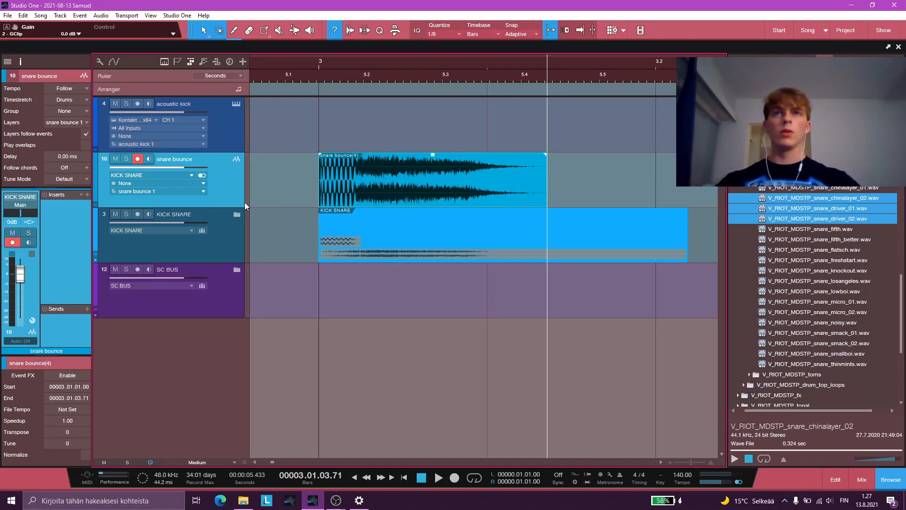
{"action": "left_click", "coordinate": [126, 159]}
{"action": "left_click", "coordinate": [297, 182]}
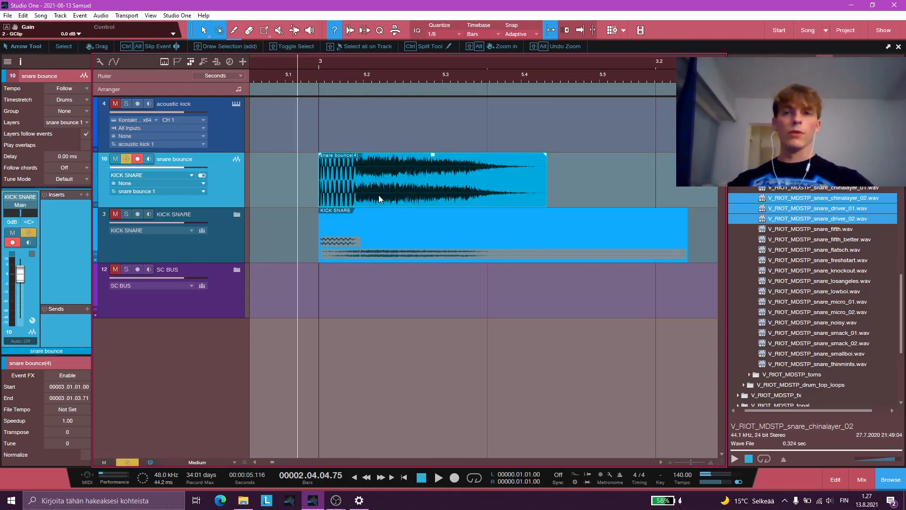
{"action": "mouse_move", "coordinate": [336, 500]}
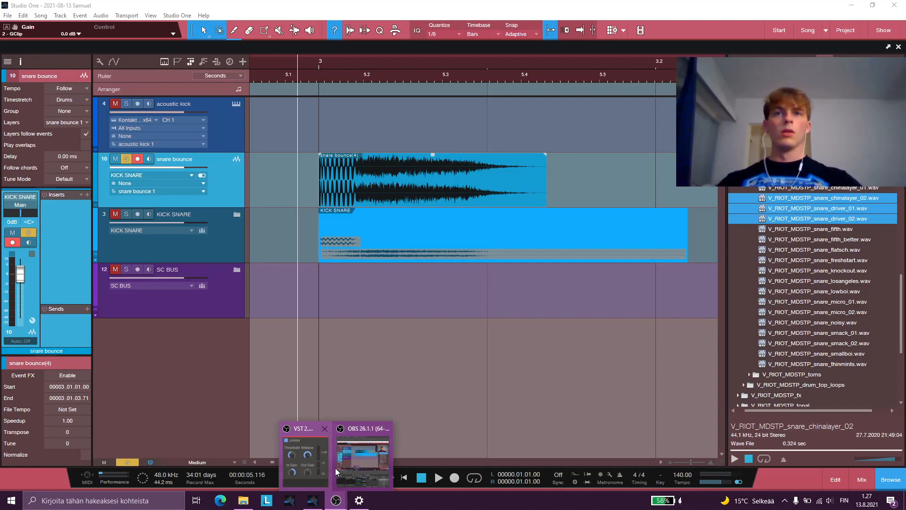
{"action": "left_click", "coordinate": [772, 11]}
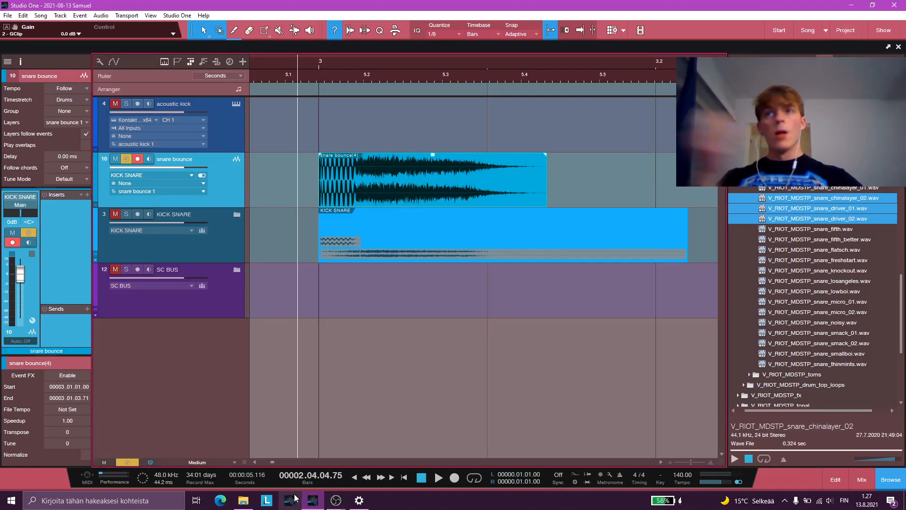
{"action": "left_click", "coordinate": [339, 499]}
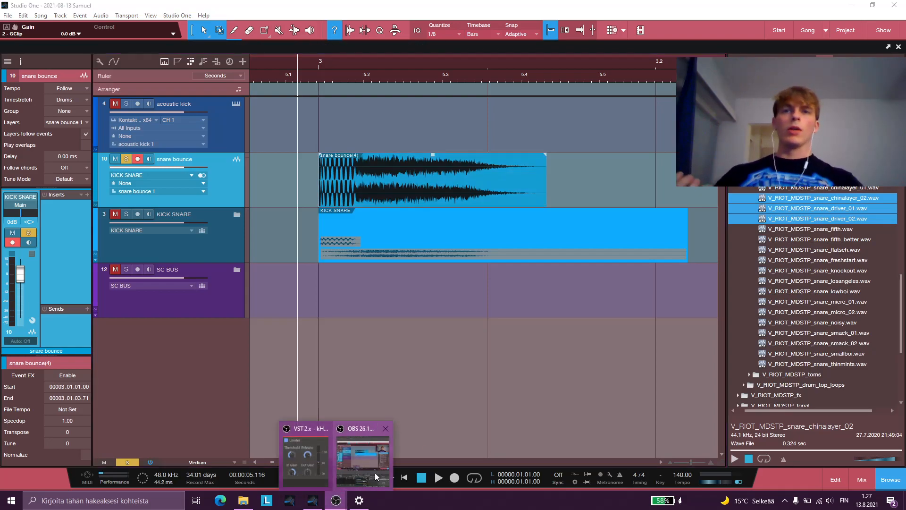
{"action": "left_click", "coordinate": [361, 454]}
{"action": "left_click", "coordinate": [858, 4]}
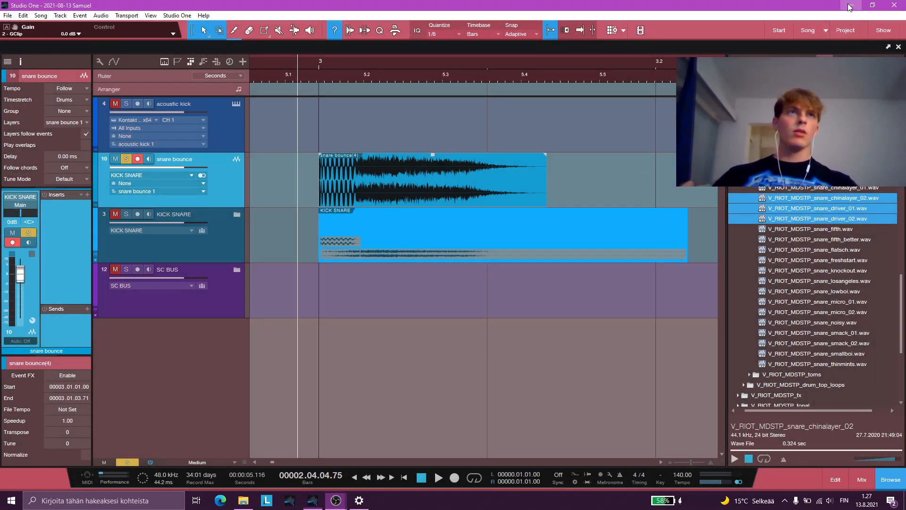